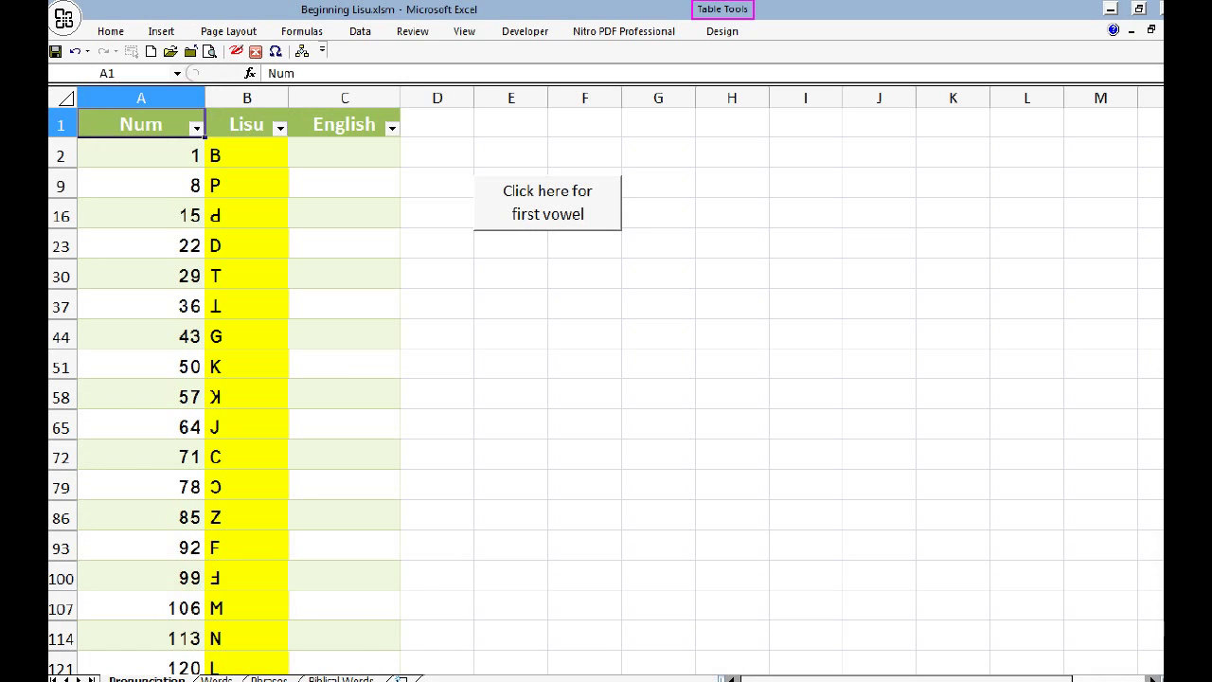
Browse the Words sheet, scrolling down through its entries and back up
left_click(216, 679)
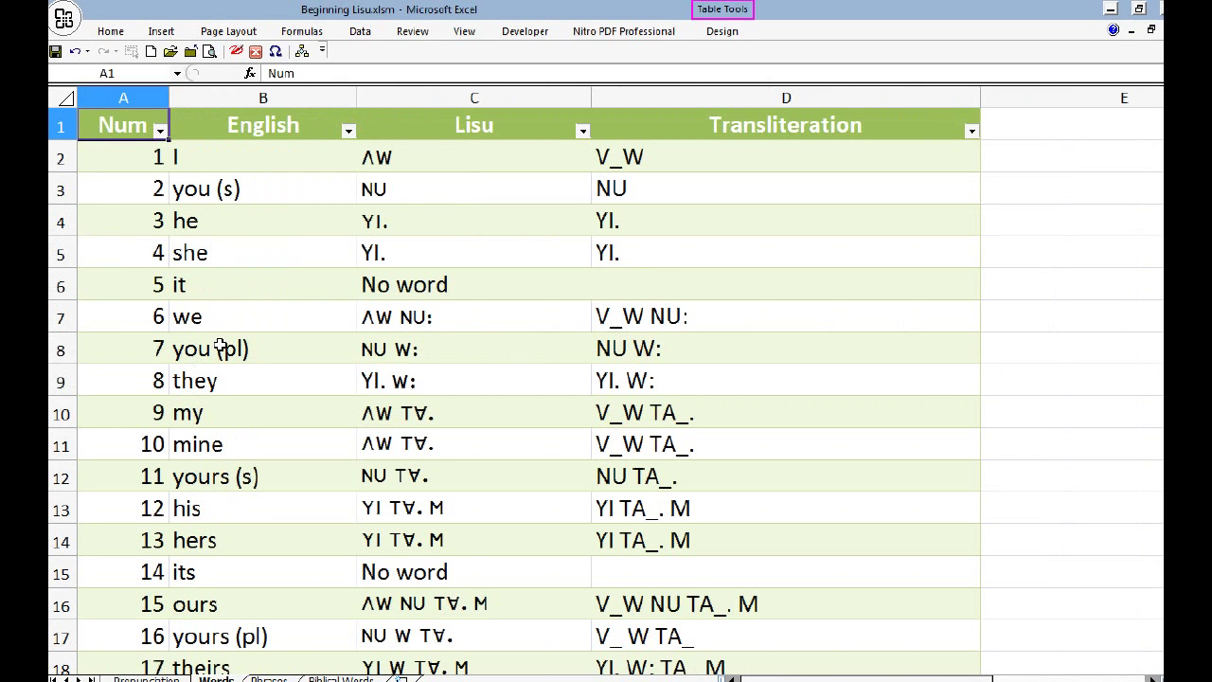
scroll(219, 348, "down", 11)
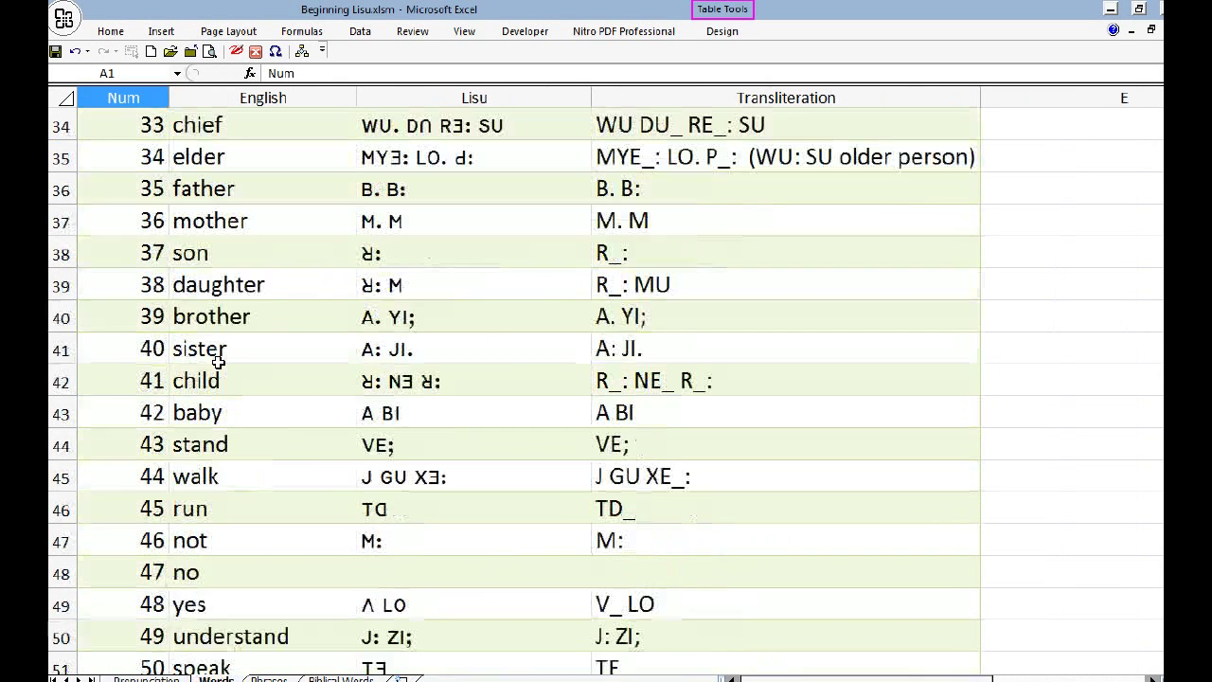
scroll(218, 364, "up", 11)
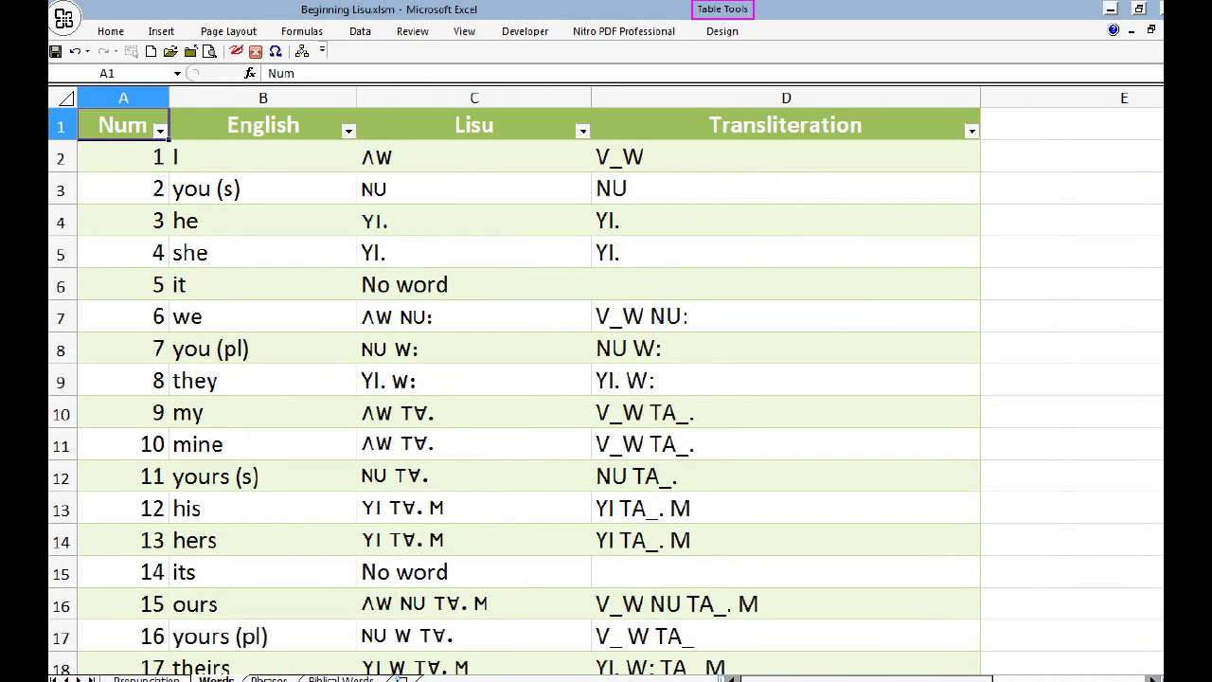
Scroll through the Phrases sheet, then move on to the Biblical Words sheet
left_click(269, 679)
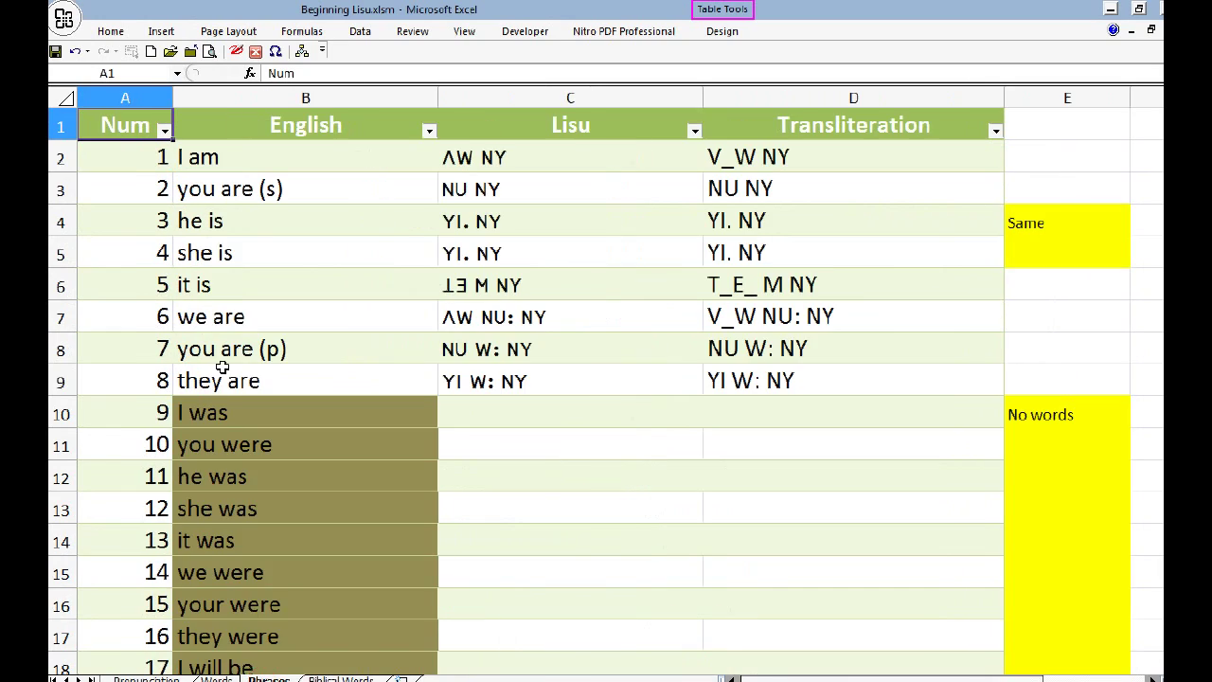
scroll(239, 239, "down", 3)
scroll(239, 239, "down", 6)
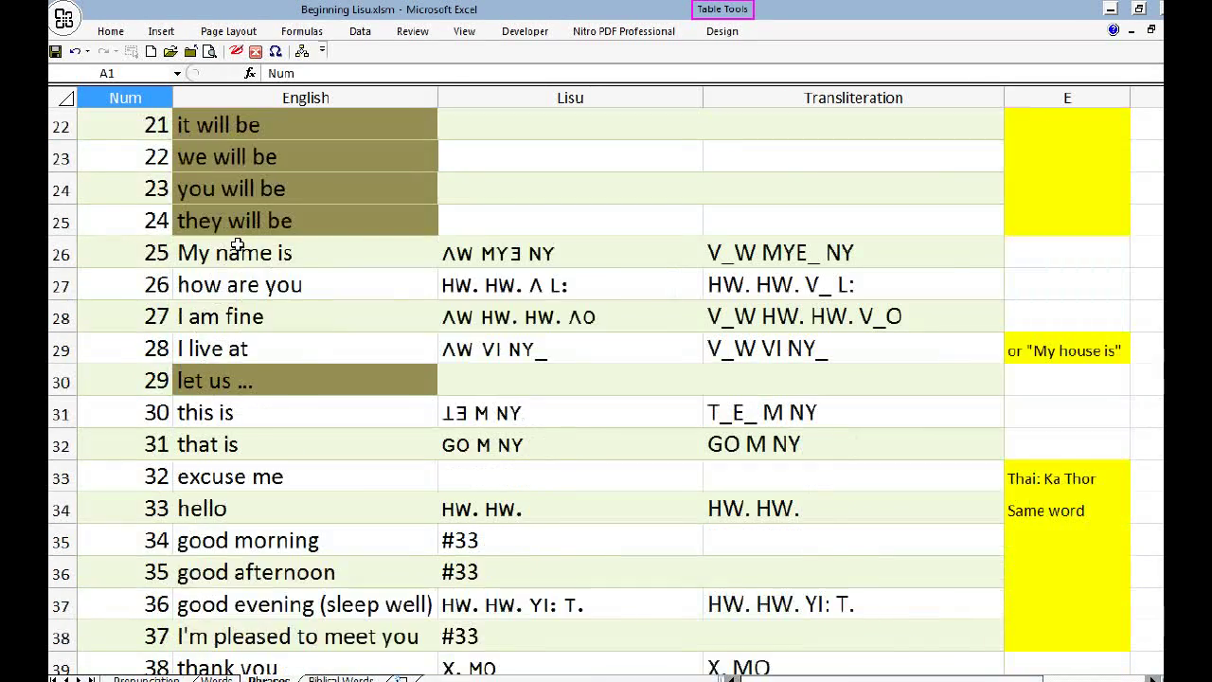
scroll(236, 244, "up", 9)
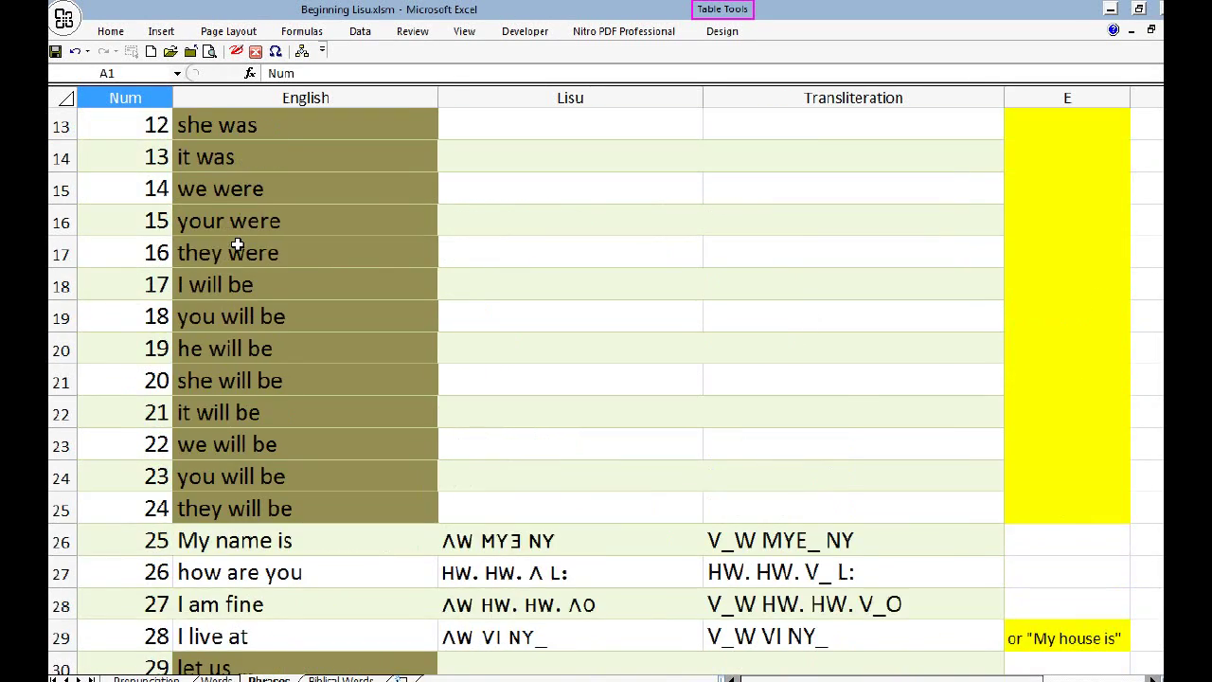
left_click(338, 678)
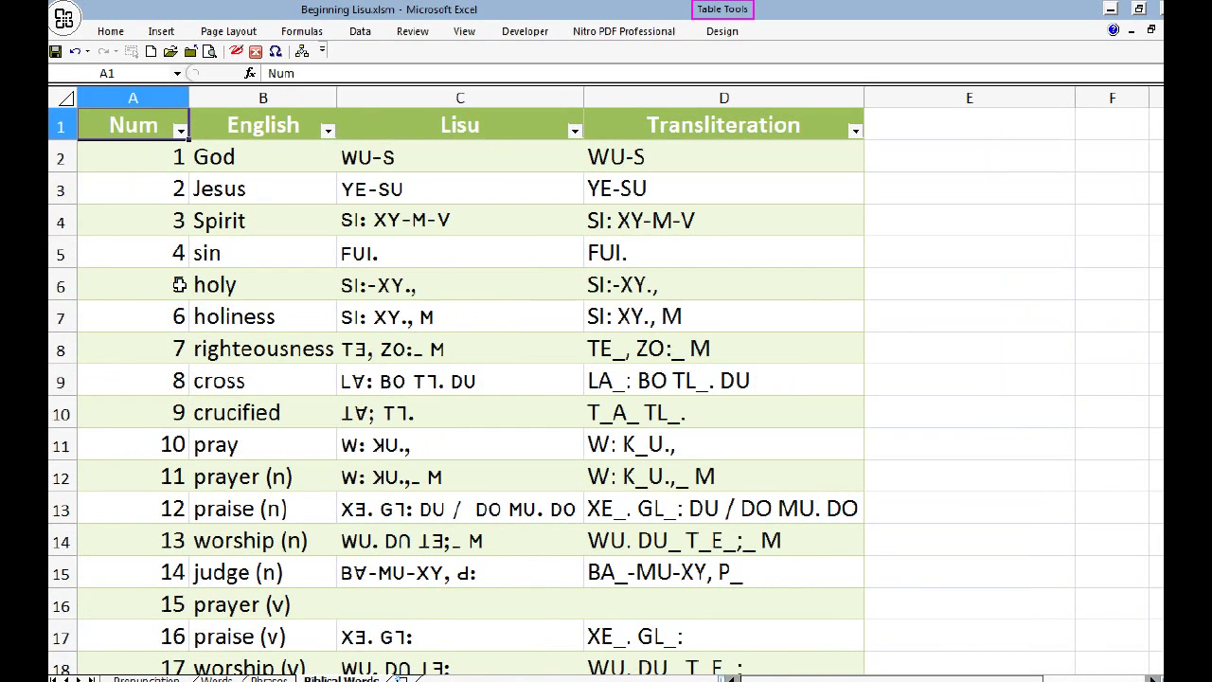
Switch back to the Pronunciation sheet listing the numbered Lisu consonants
left_click(147, 679)
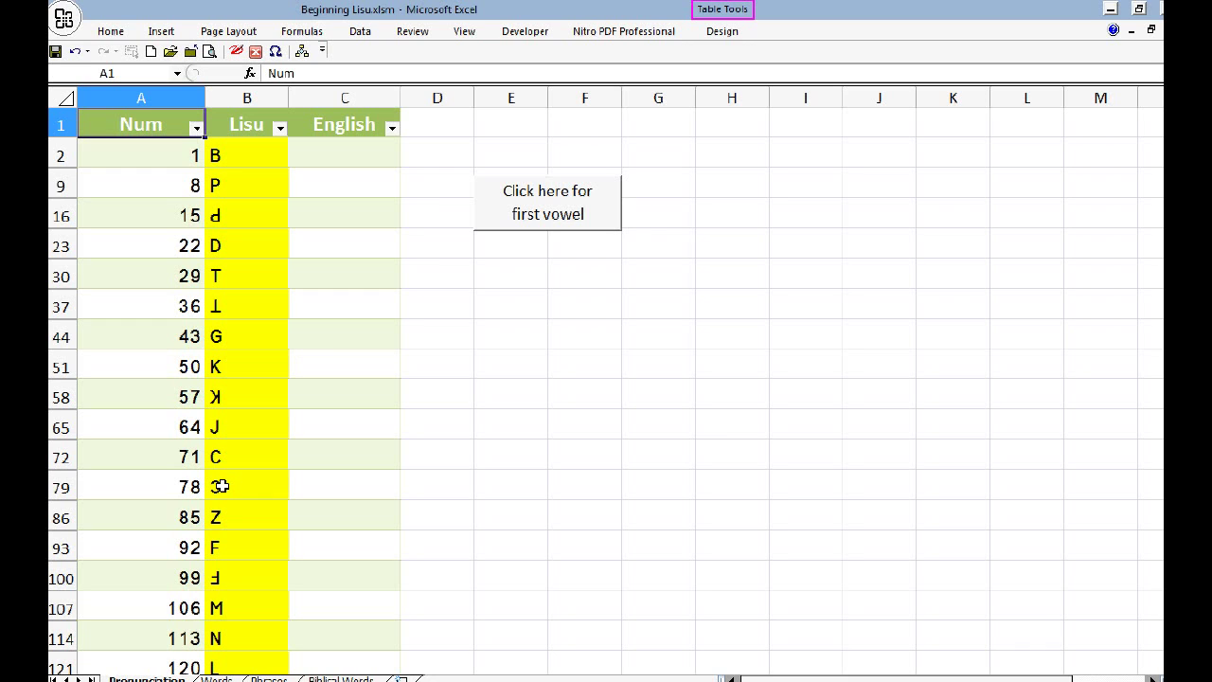
Select consonant entries B, P, D, T and 36, then jump to the first vowel A
left_click(183, 158)
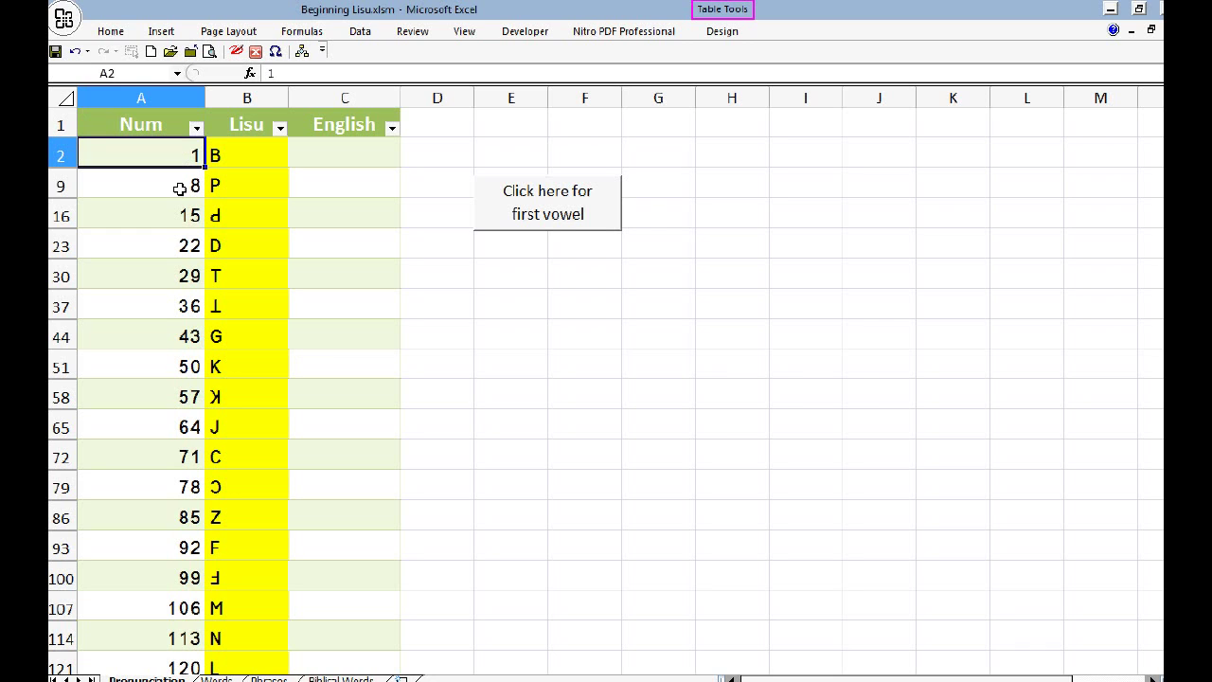
left_click(179, 188)
left_click(176, 242)
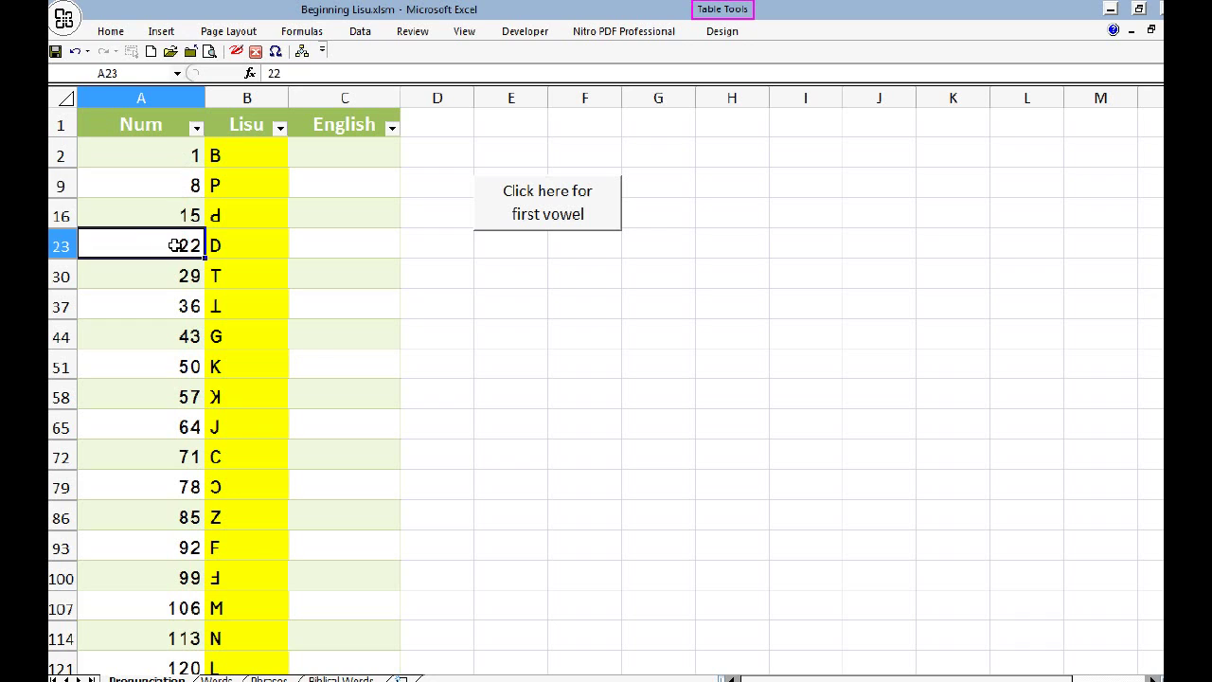
left_click(173, 276)
left_click(172, 303)
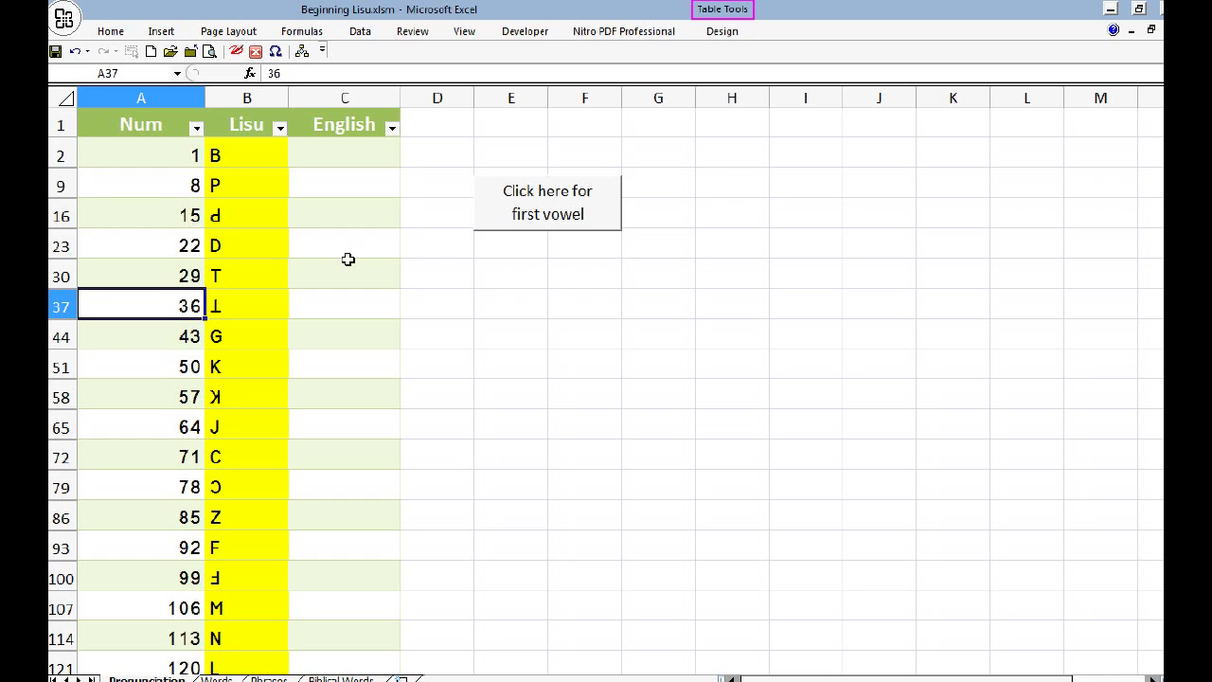
left_click(533, 194)
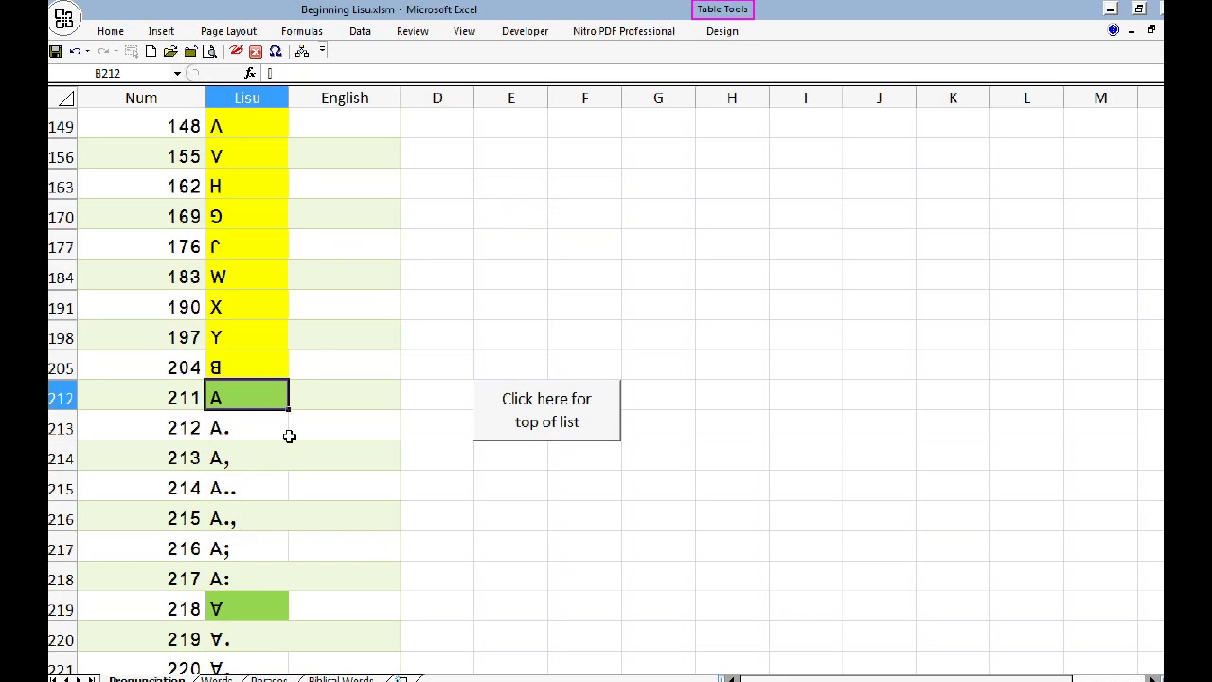
Select vowel entries 211 through 217 in turn, then switch to the Words sheet
left_click(153, 397)
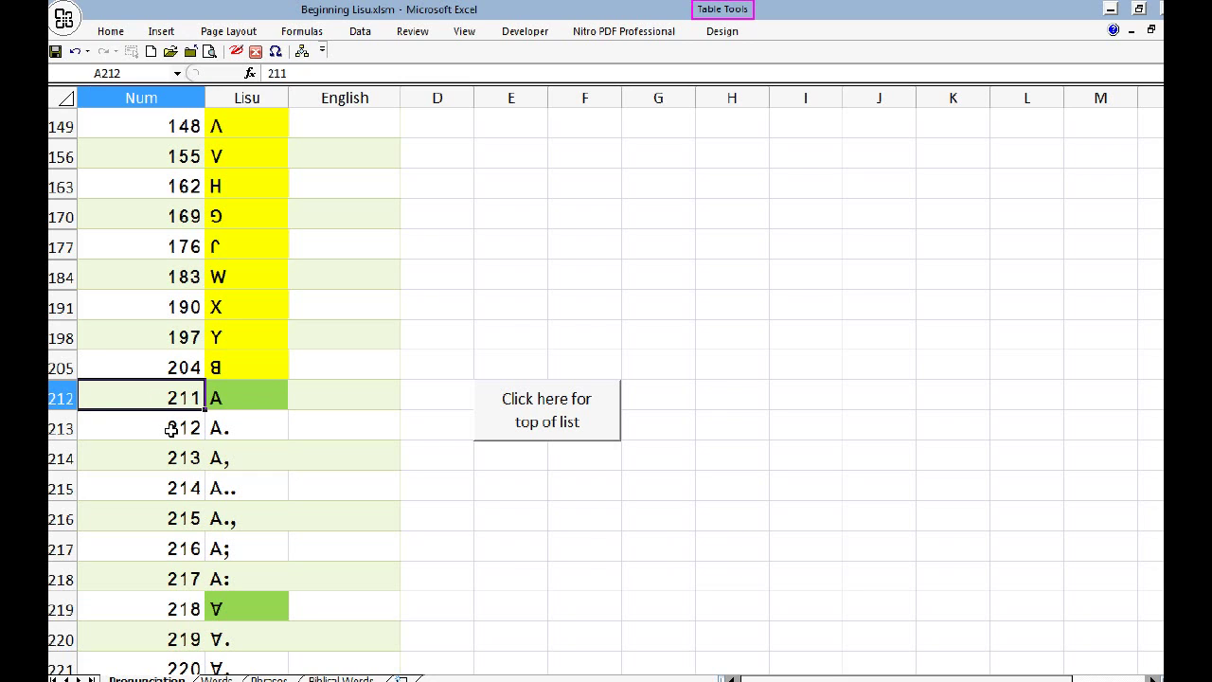
left_click(172, 429)
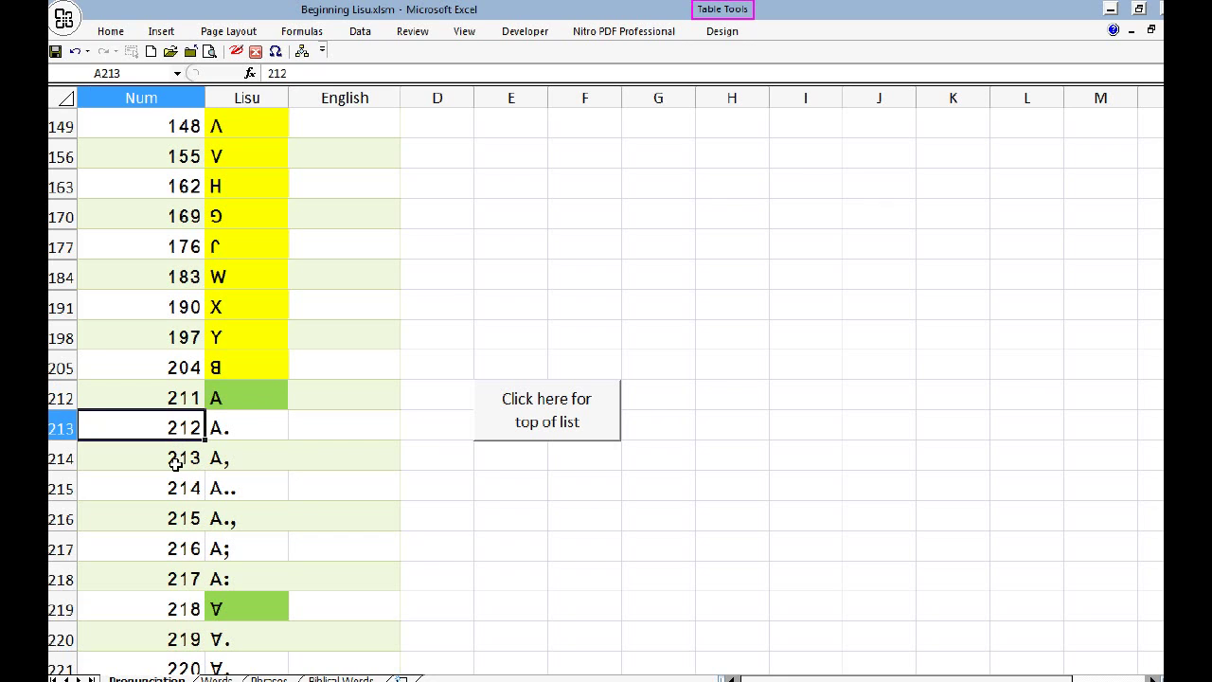
left_click(176, 460)
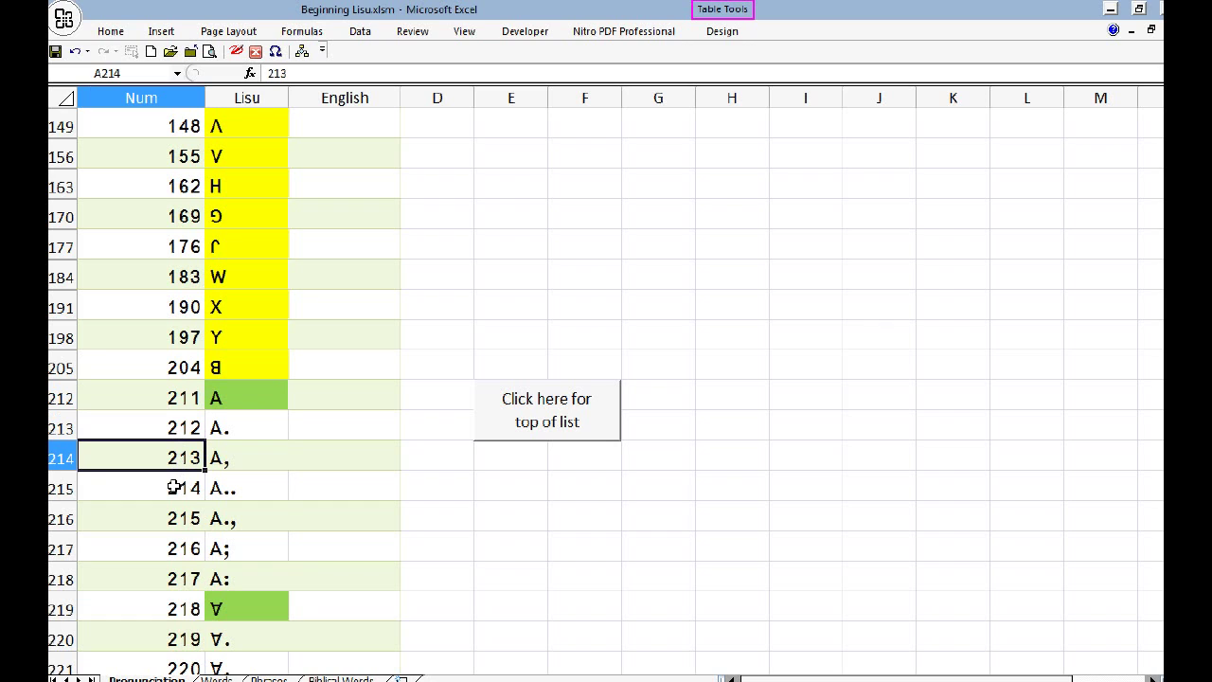
left_click(175, 488)
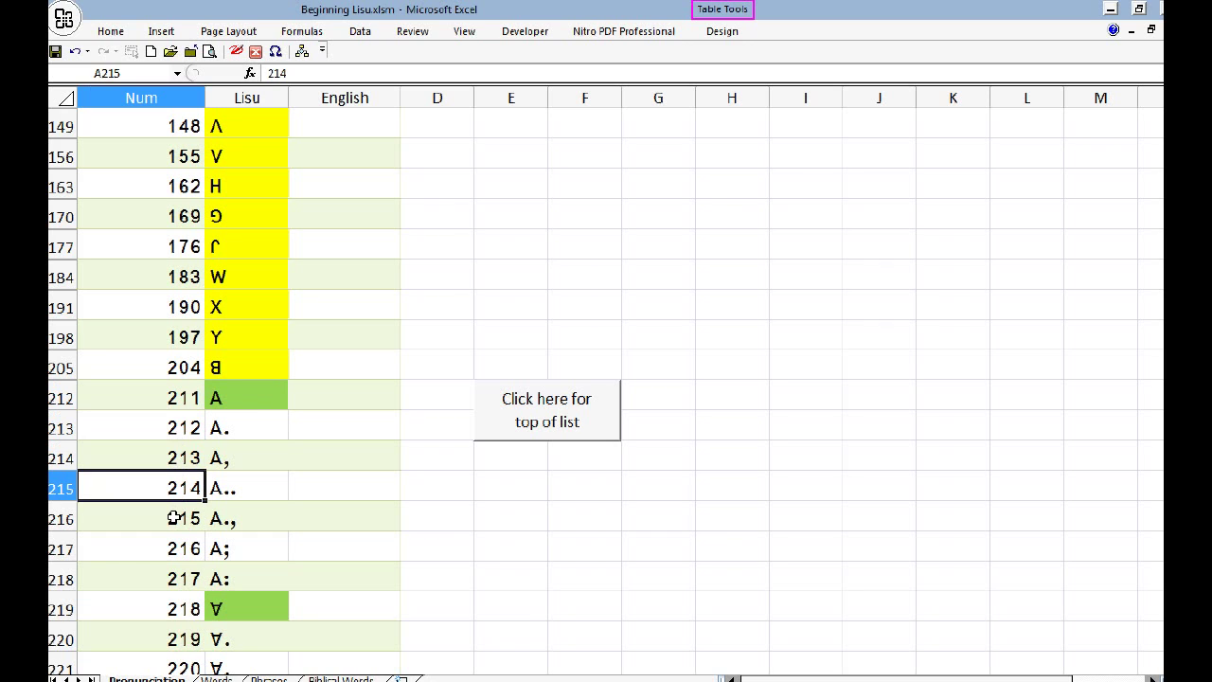
left_click(174, 518)
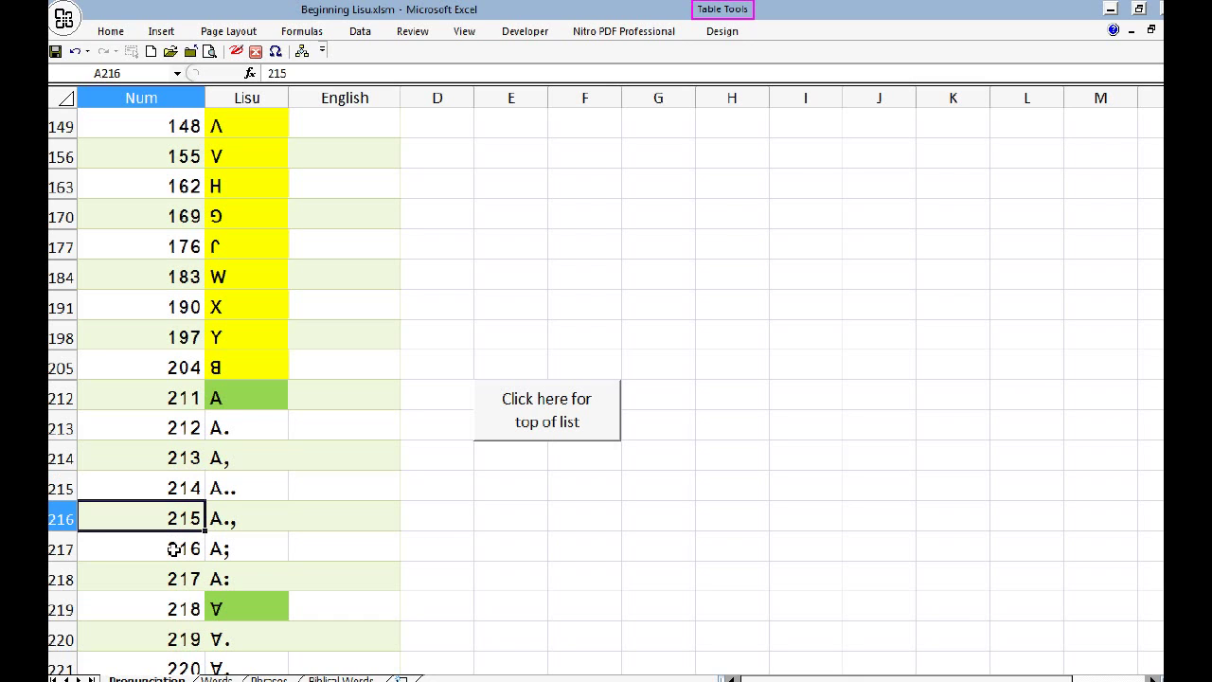
left_click(175, 548)
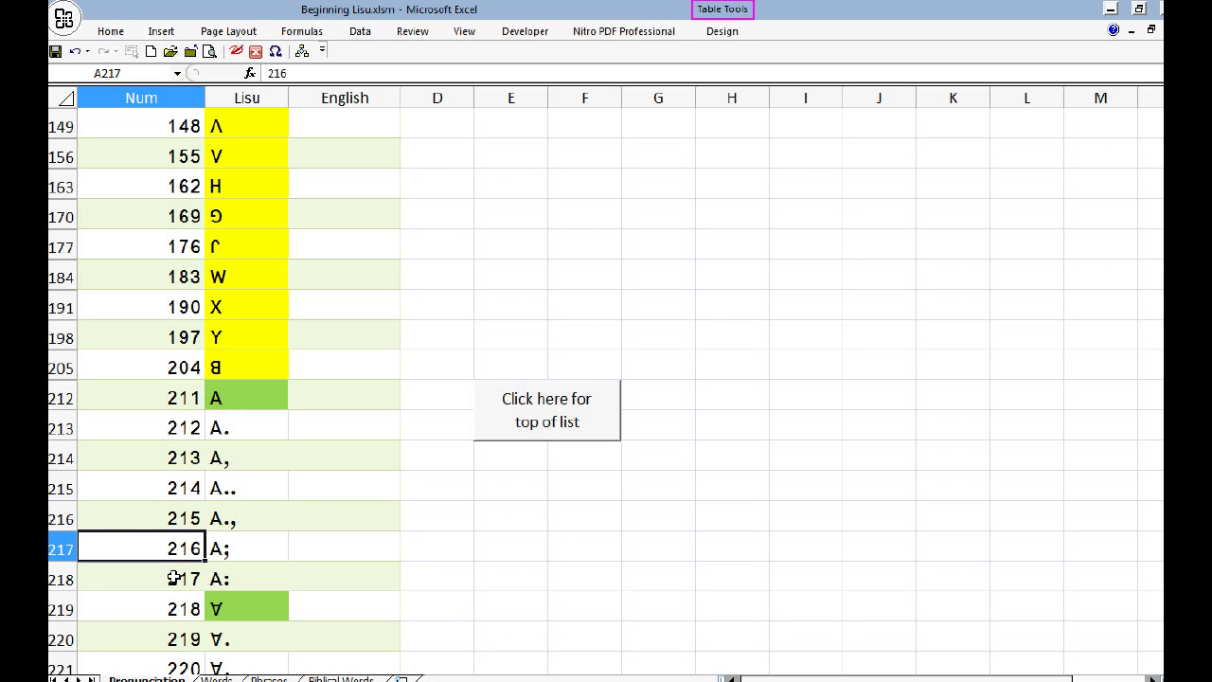
left_click(174, 578)
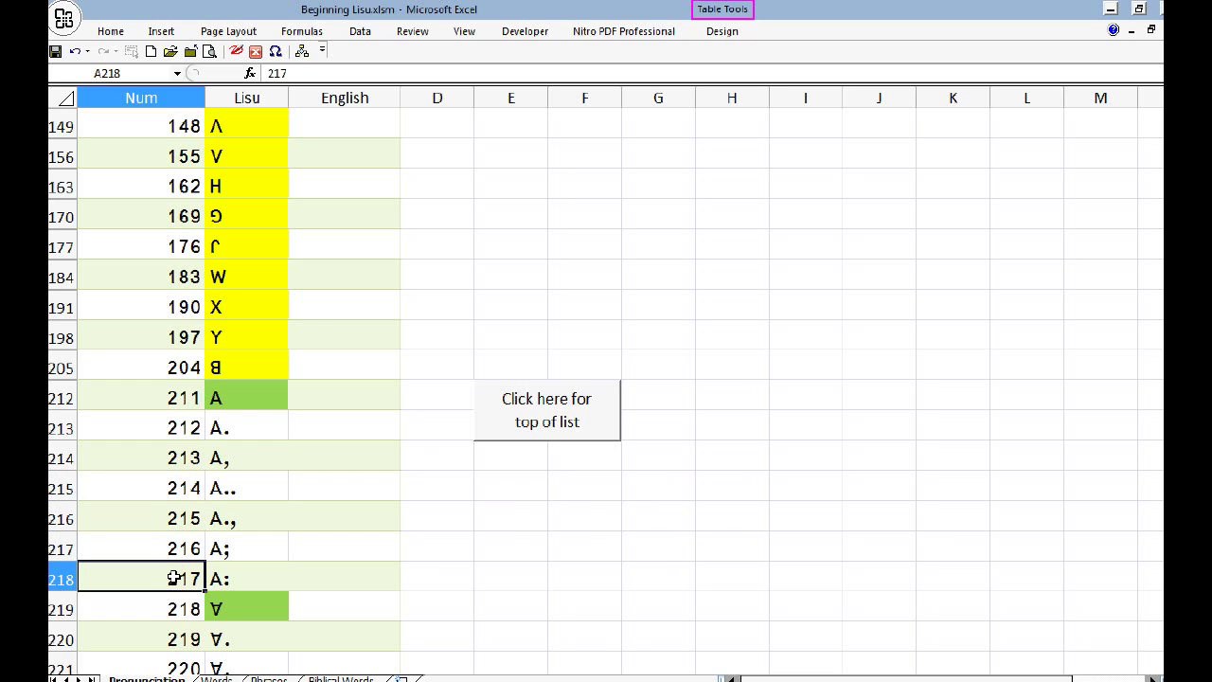
left_click(224, 678)
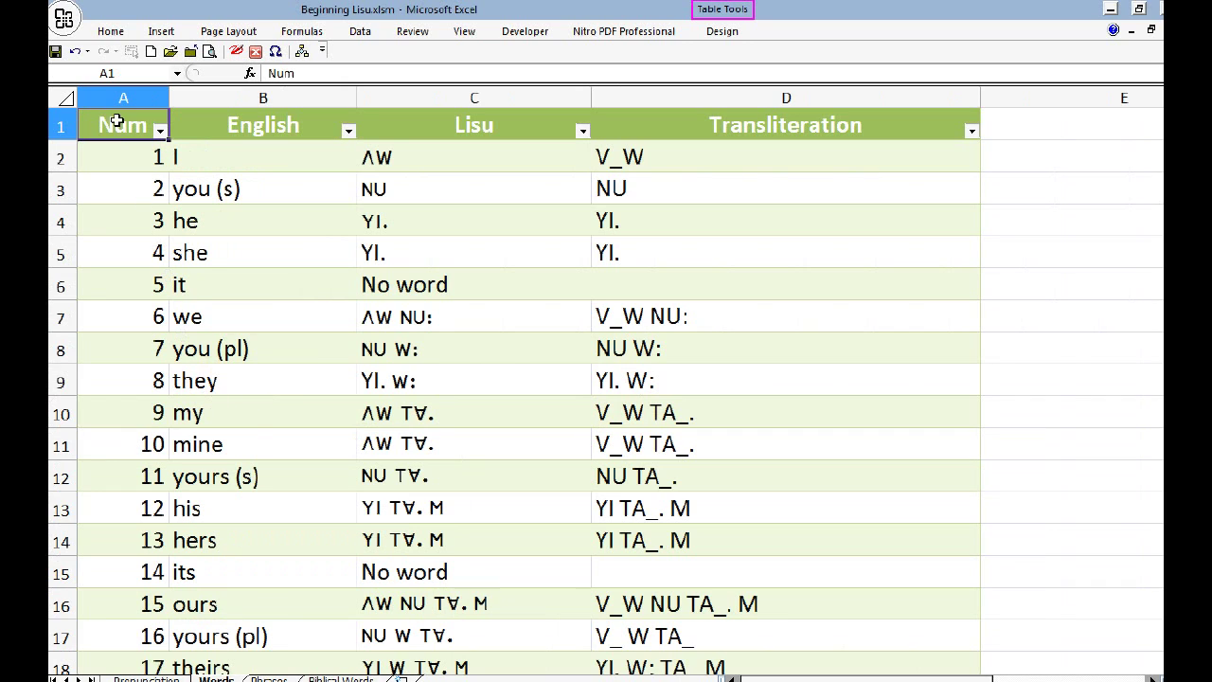
Select the pronoun entries I, you (s) and he on the Words sheet
left_click(127, 157)
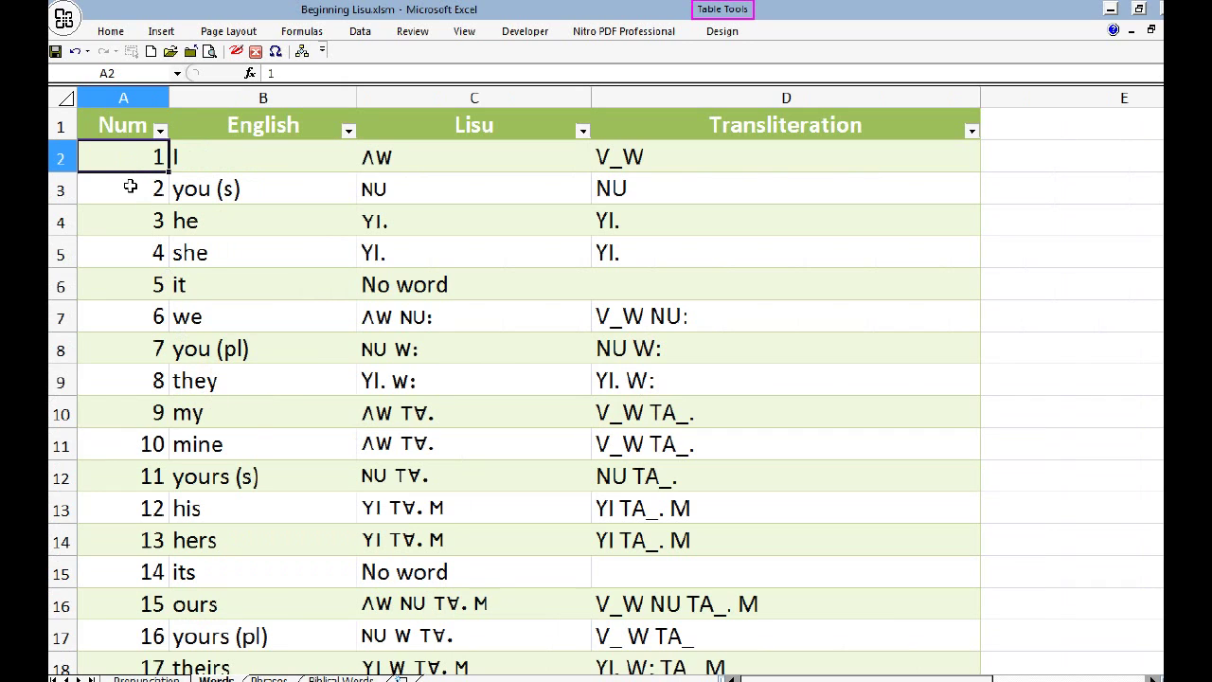
left_click(130, 186)
left_click(131, 220)
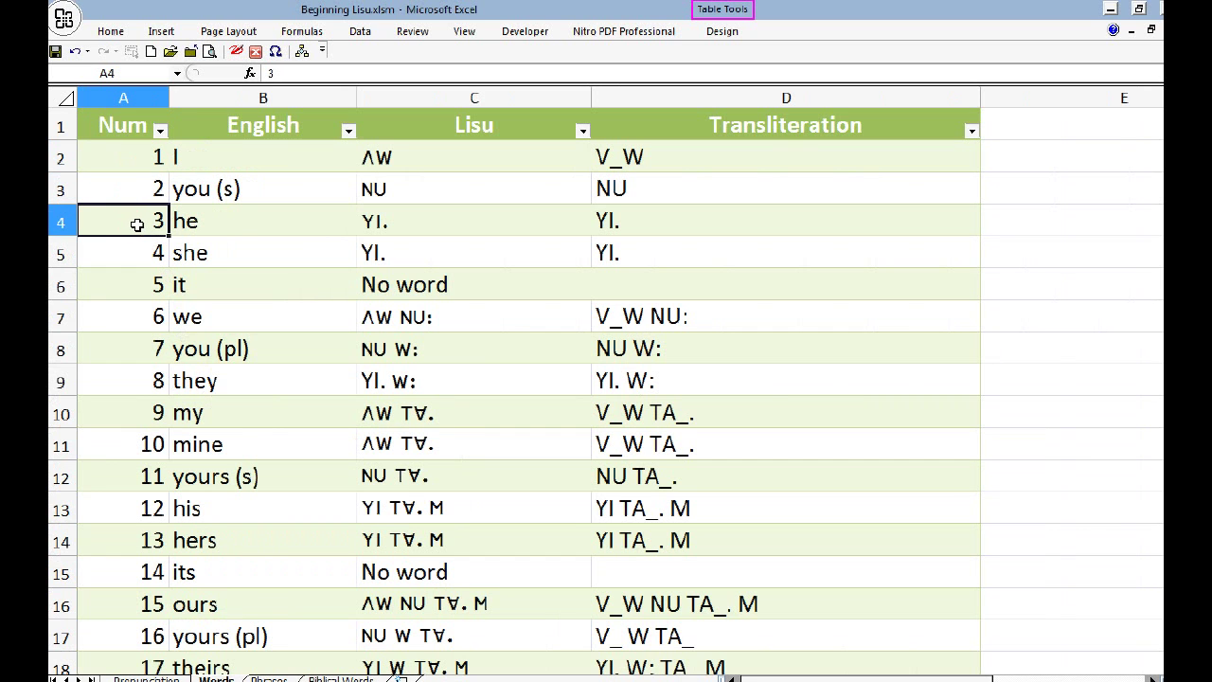
Select entries house, hot and city further down, then go to the Phrases sheet
scroll(235, 243, "down", 2)
scroll(235, 242, "down", 3)
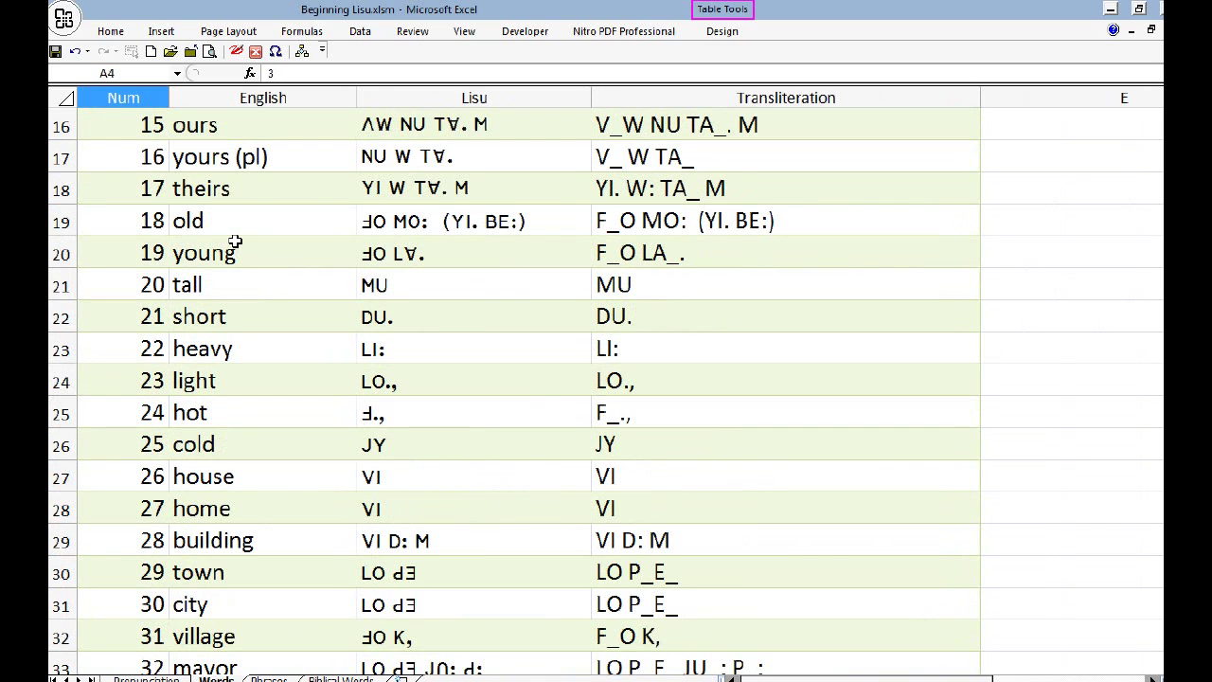
left_click(144, 476)
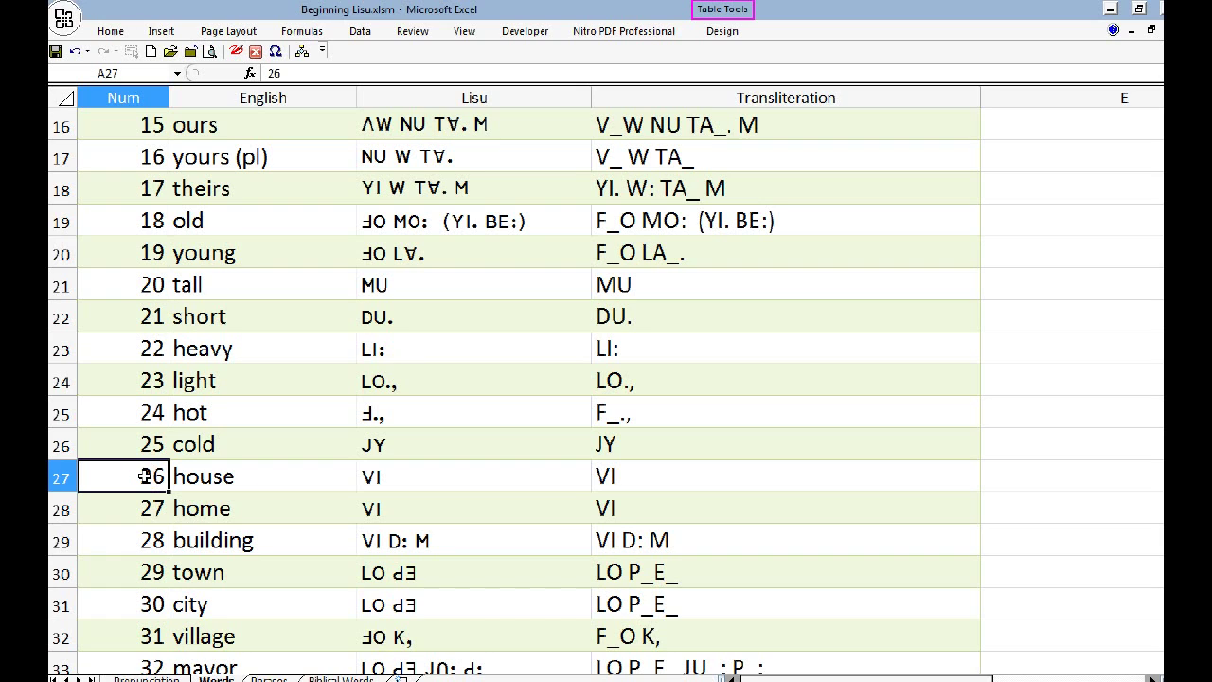
left_click(146, 413)
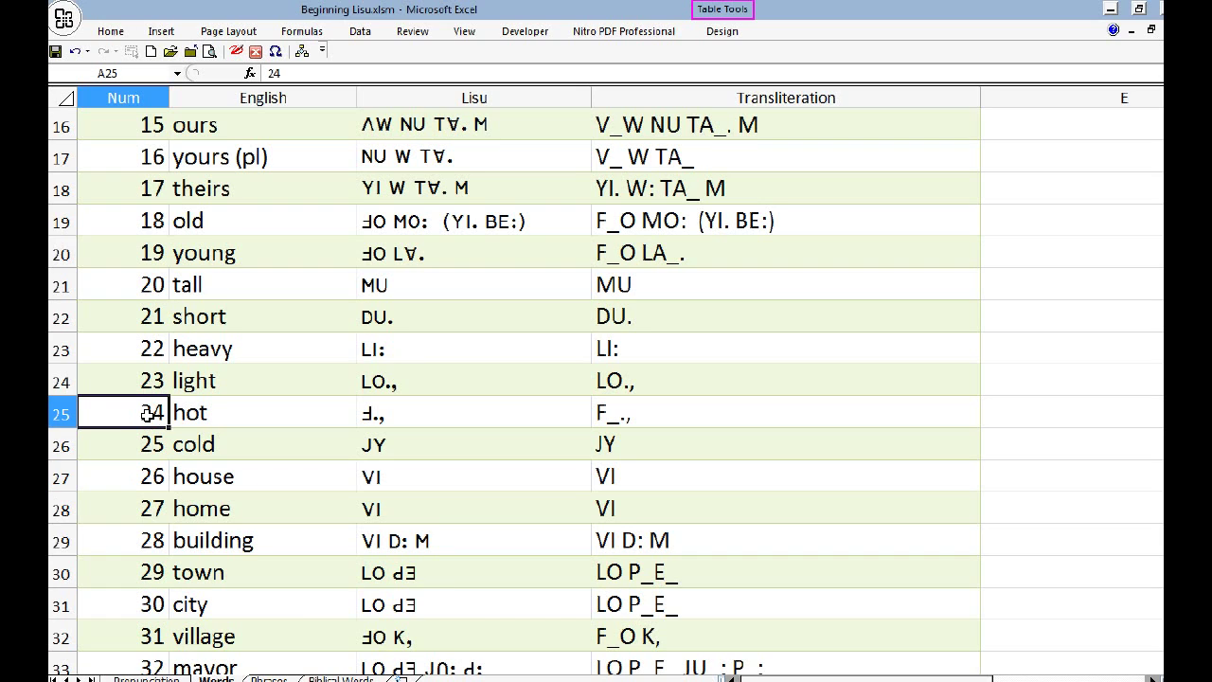
left_click(150, 603)
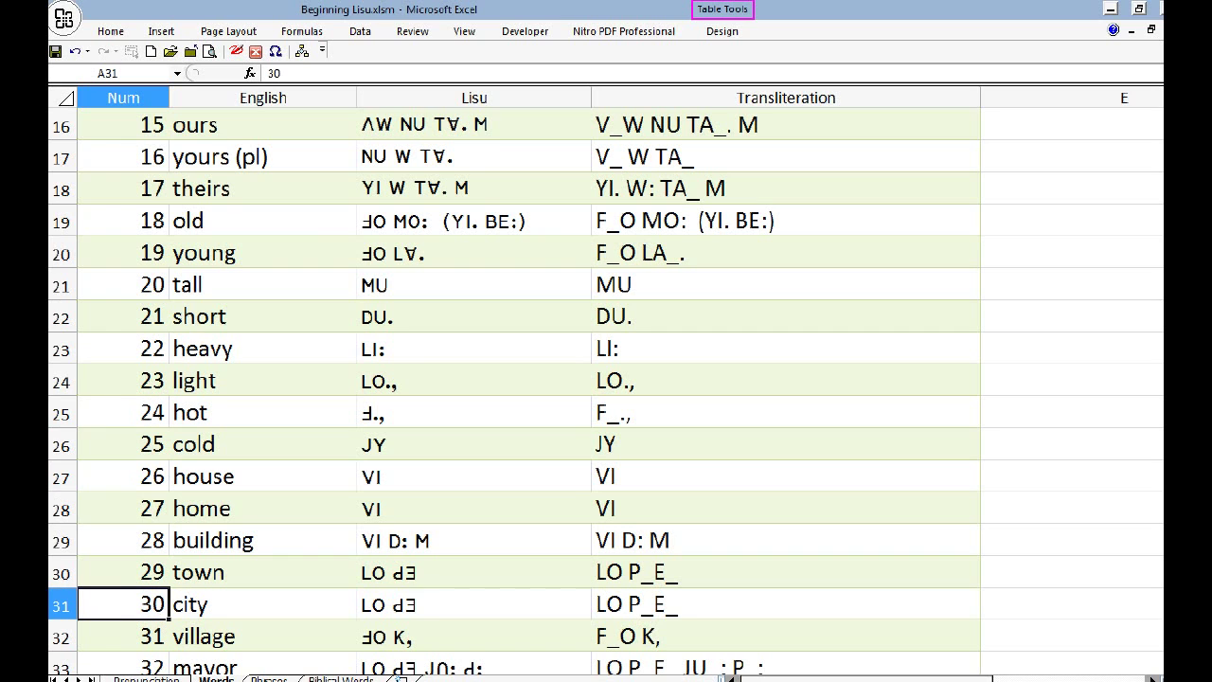
left_click(269, 679)
Select phrases 'he is', 'My name is' and 'I am fine', then move to Biblical Words
left_click(139, 162)
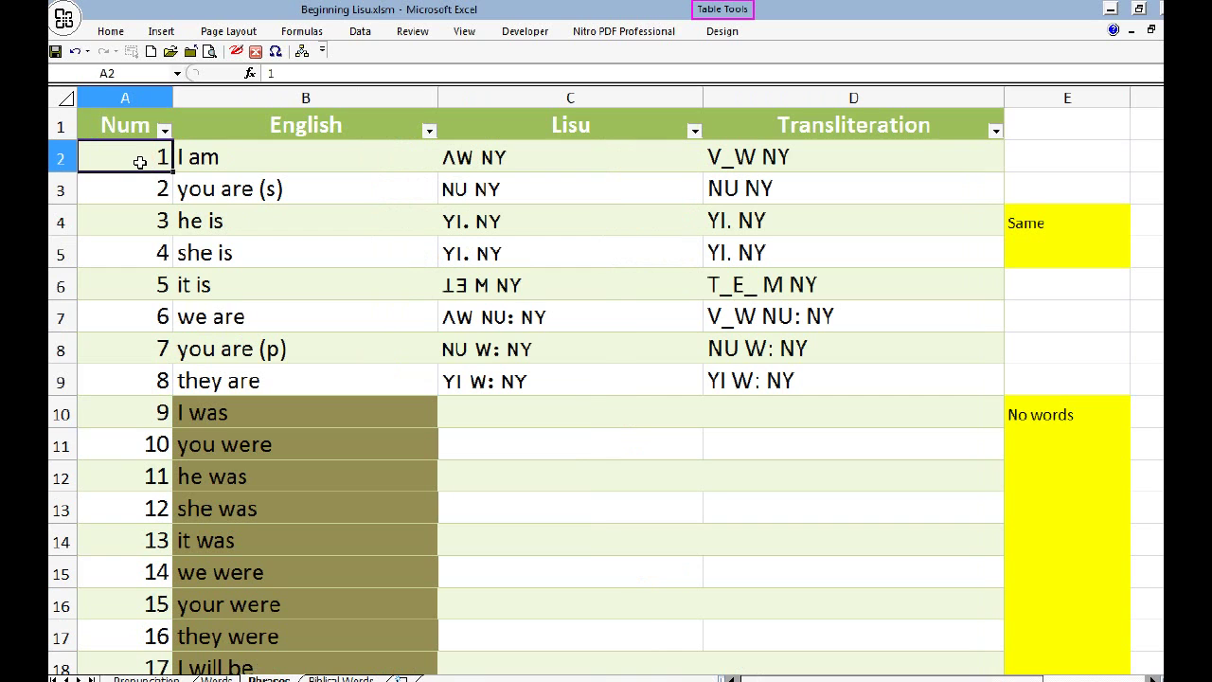
left_click(139, 220)
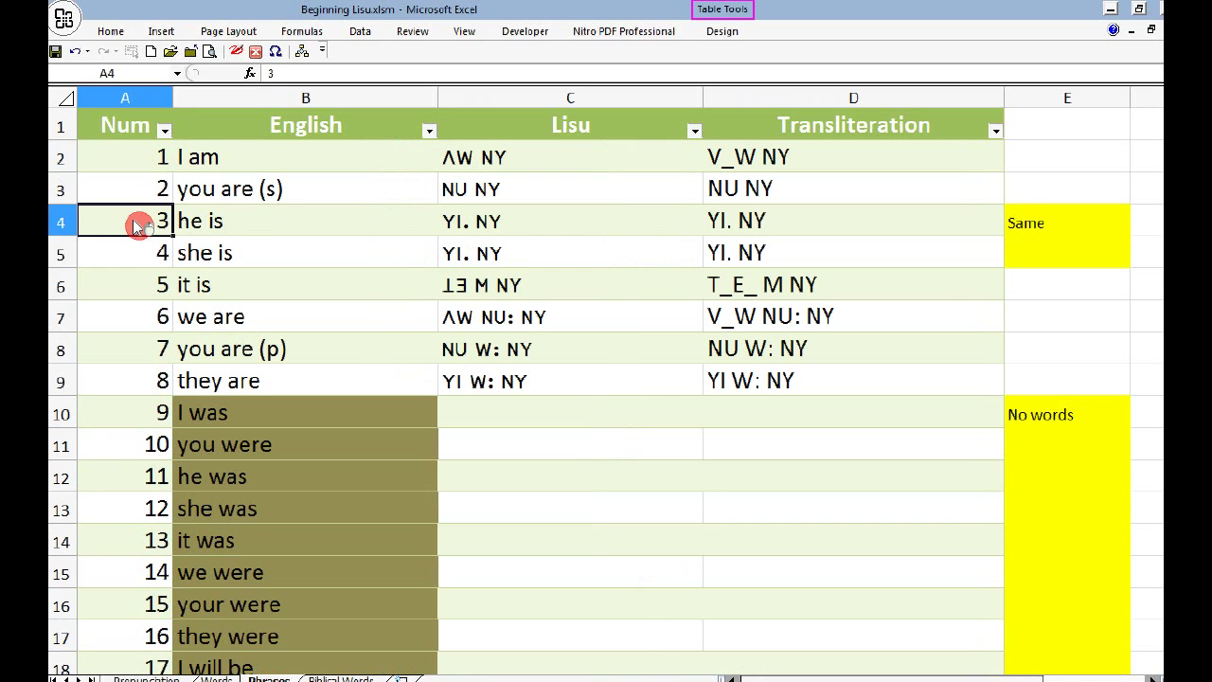
scroll(138, 224, "down", 7)
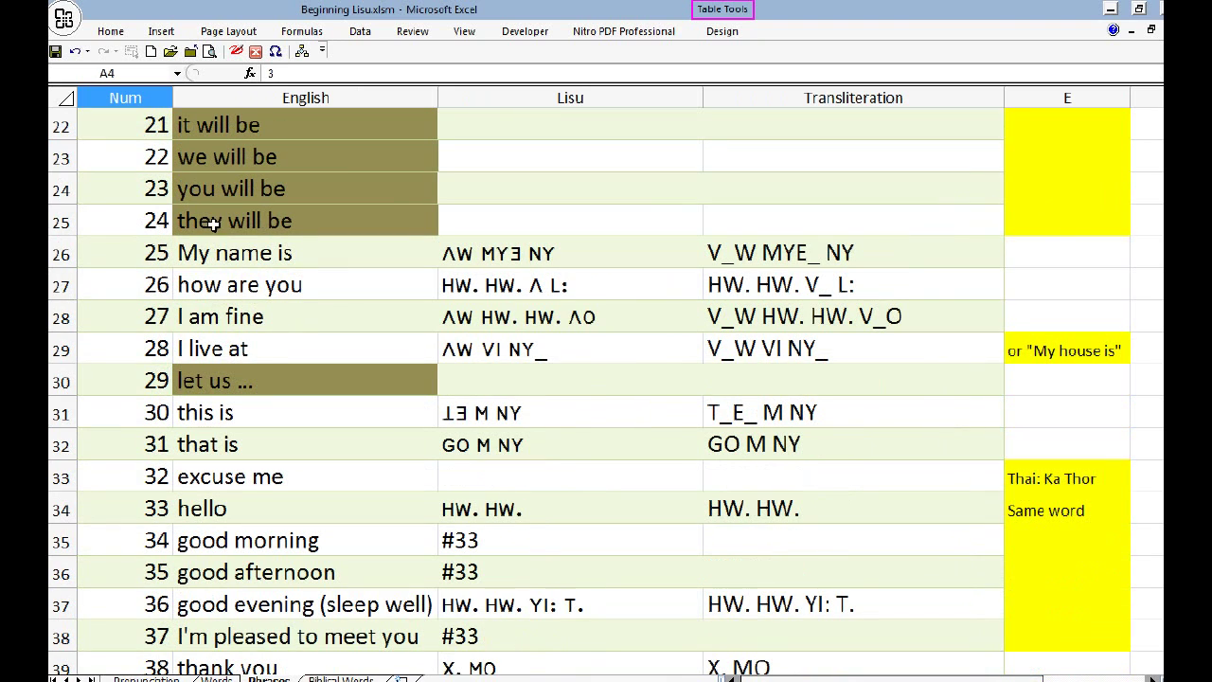
left_click(156, 252)
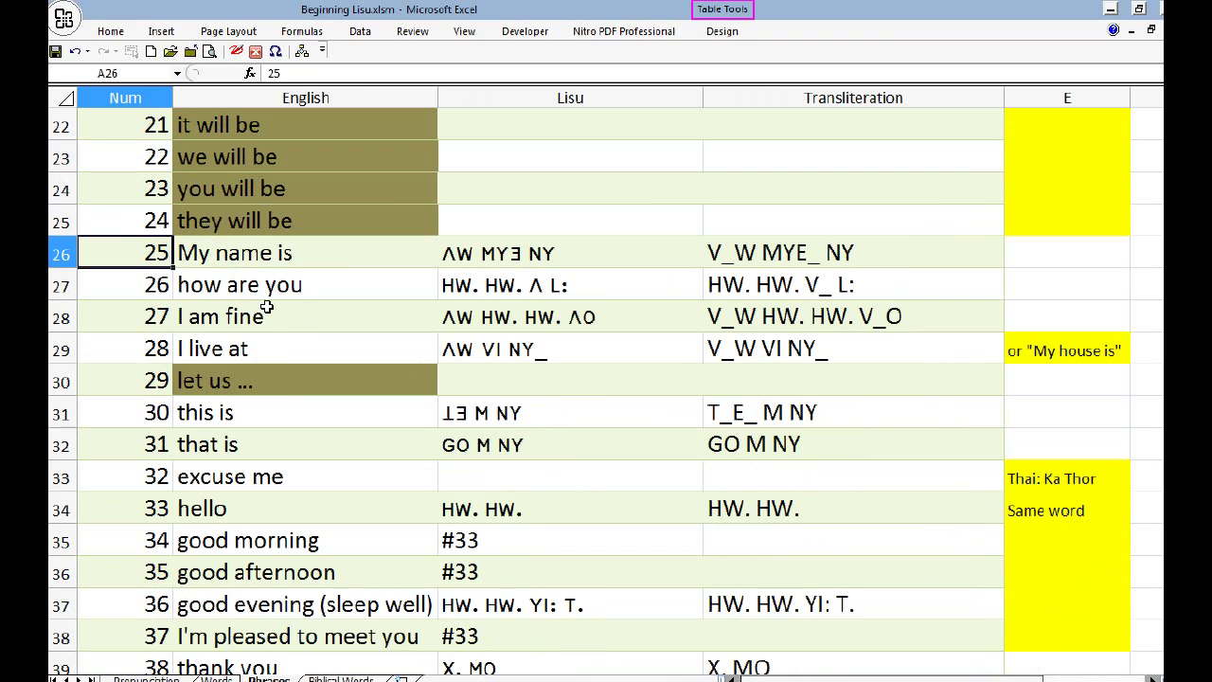
left_click(150, 317)
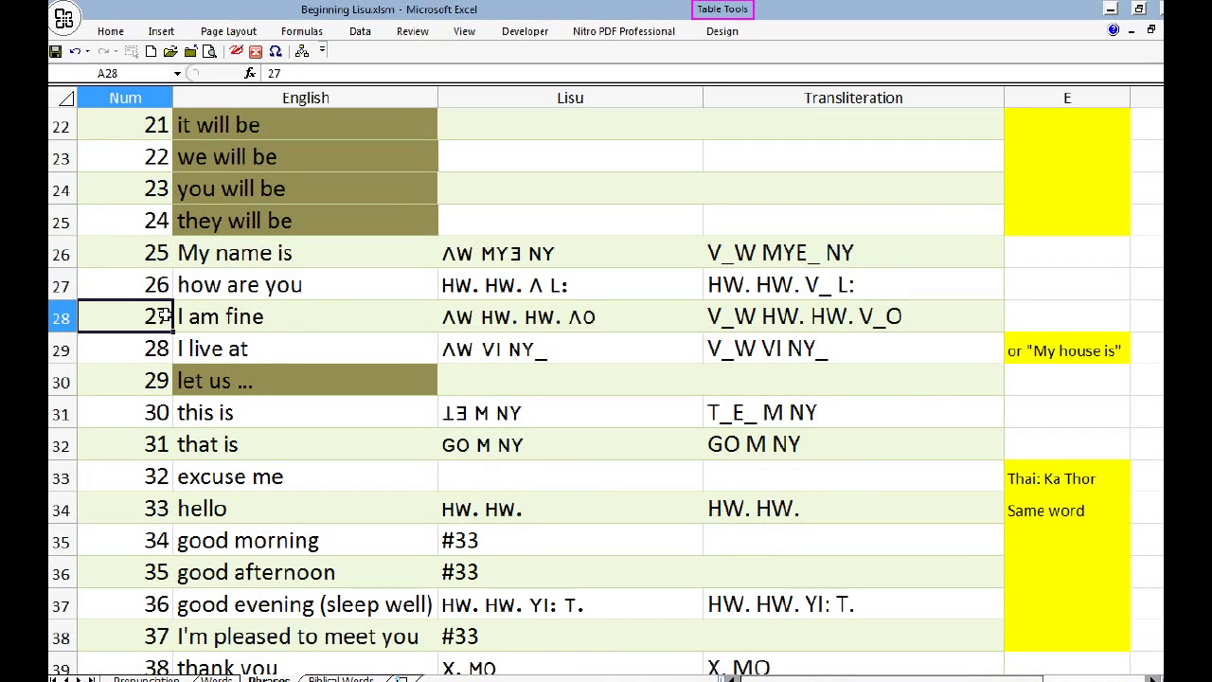
key("ctrl+Page_Down")
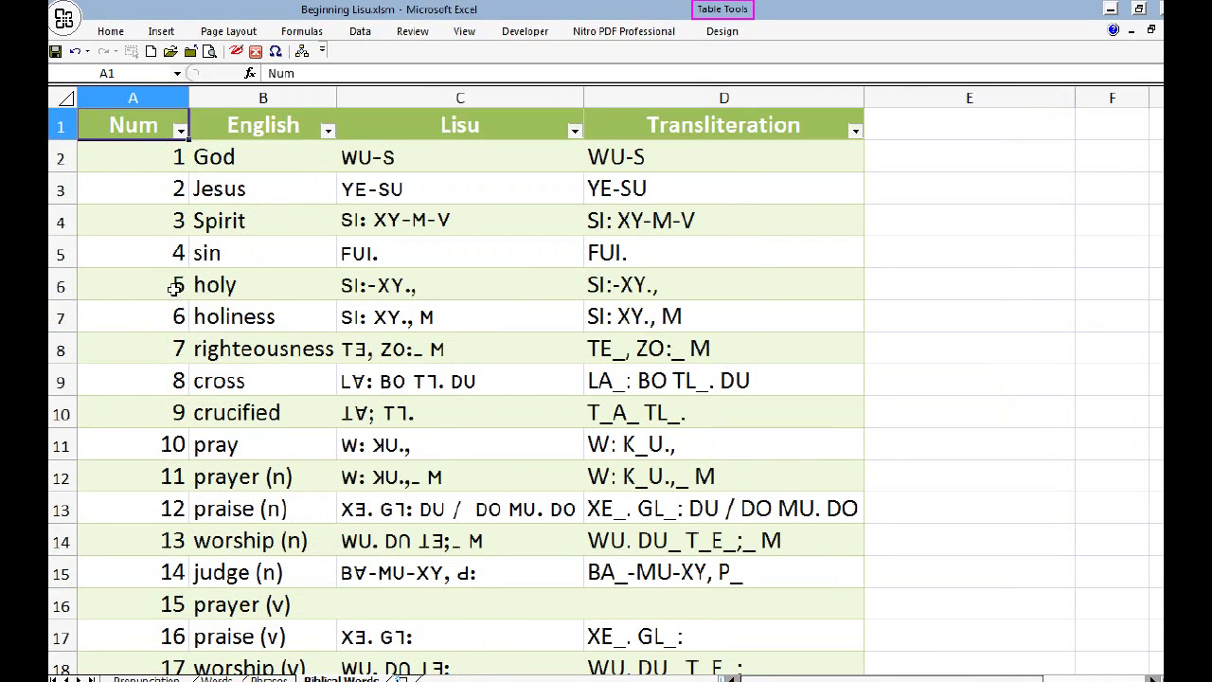
left_click(151, 159)
left_click(151, 191)
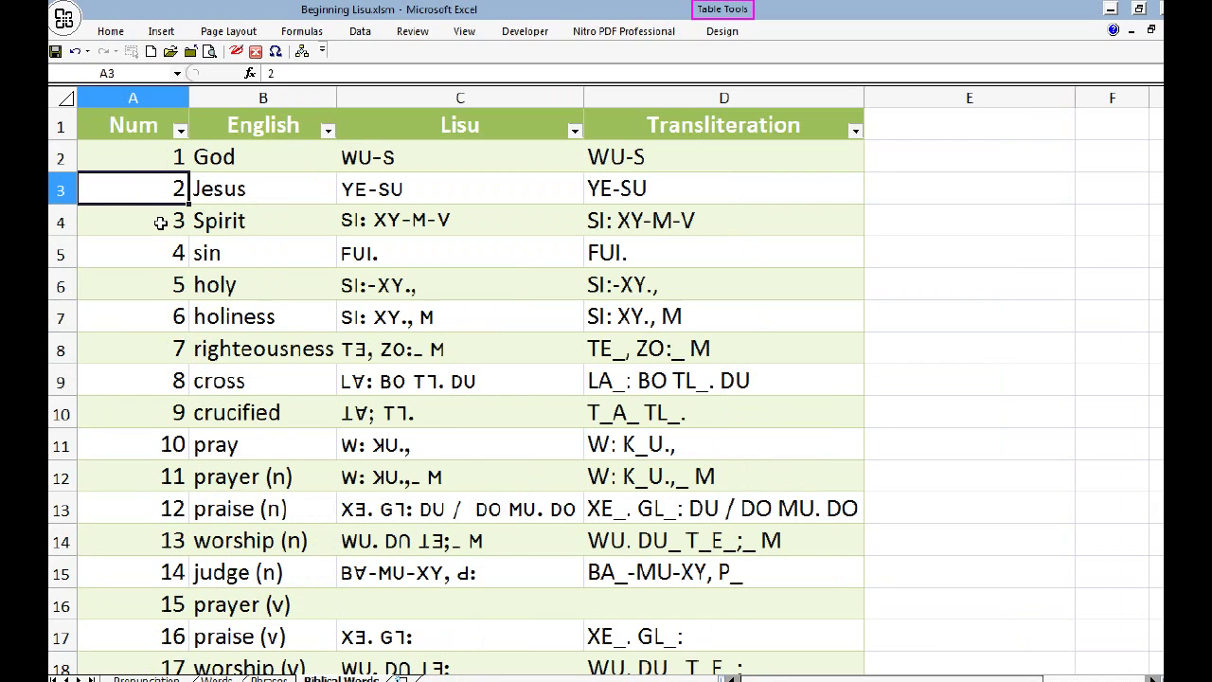
left_click(158, 221)
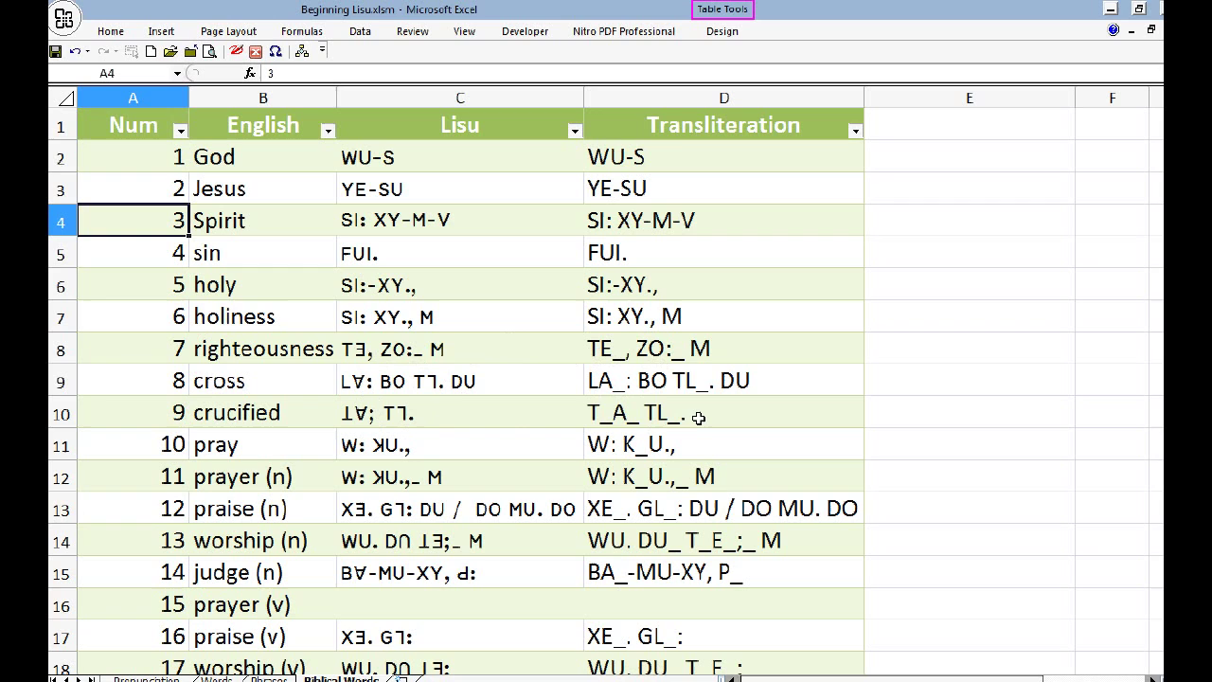
left_click(676, 154)
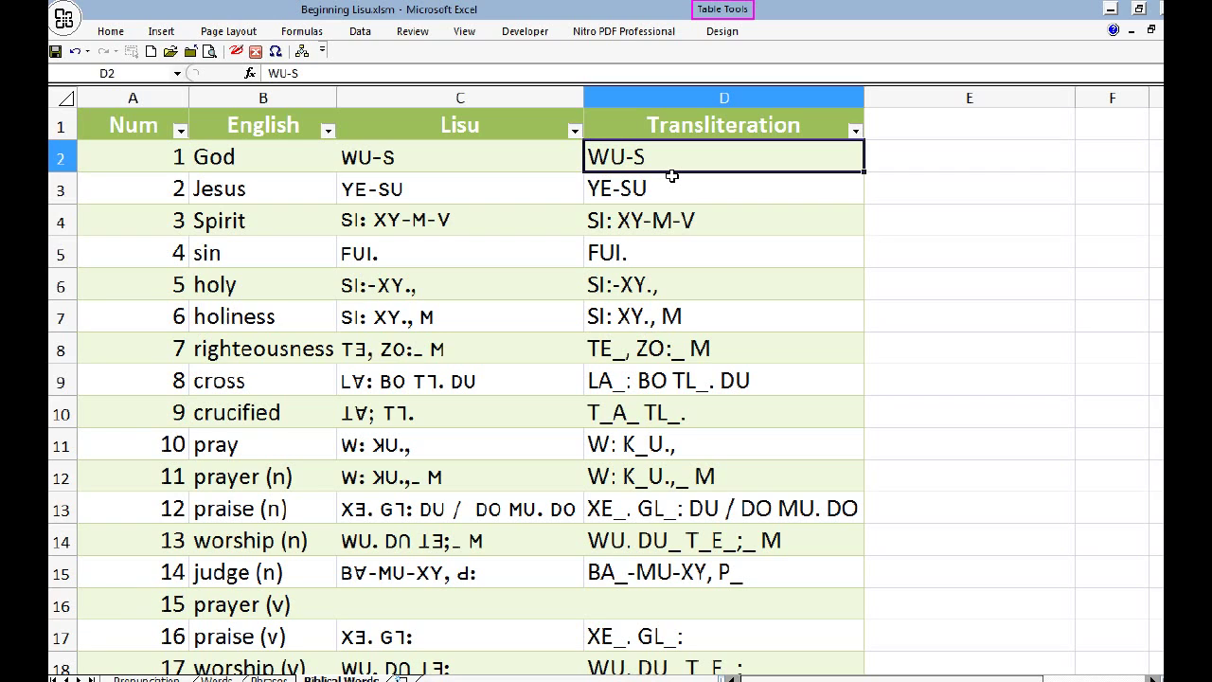
Find all cells containing 'u_' and enlarge the results list to show all eight matches
key("ctrl+f")
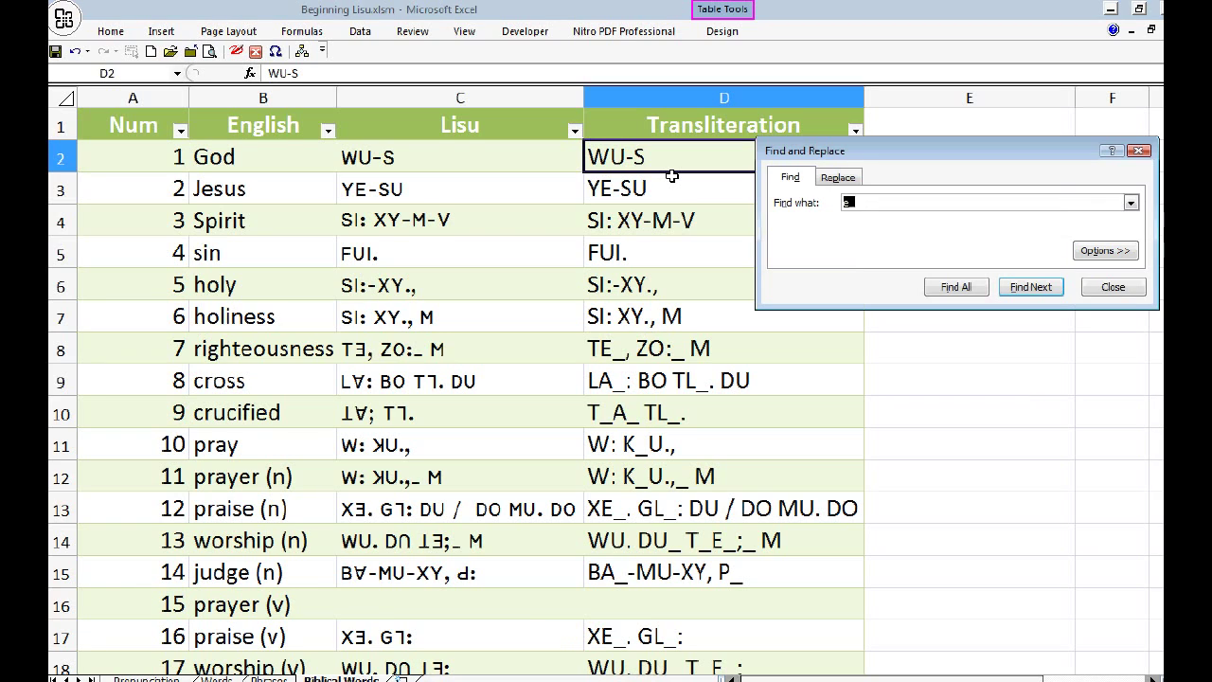
type("u_")
left_click(955, 285)
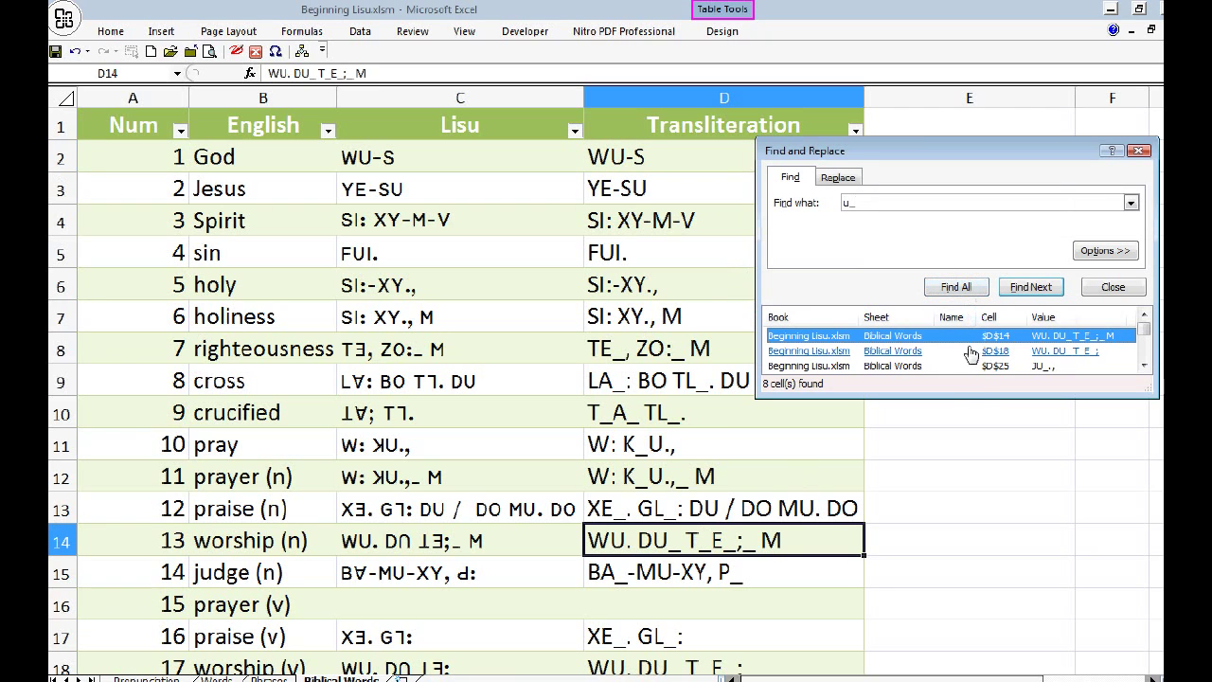
left_click_drag(970, 396, 969, 466)
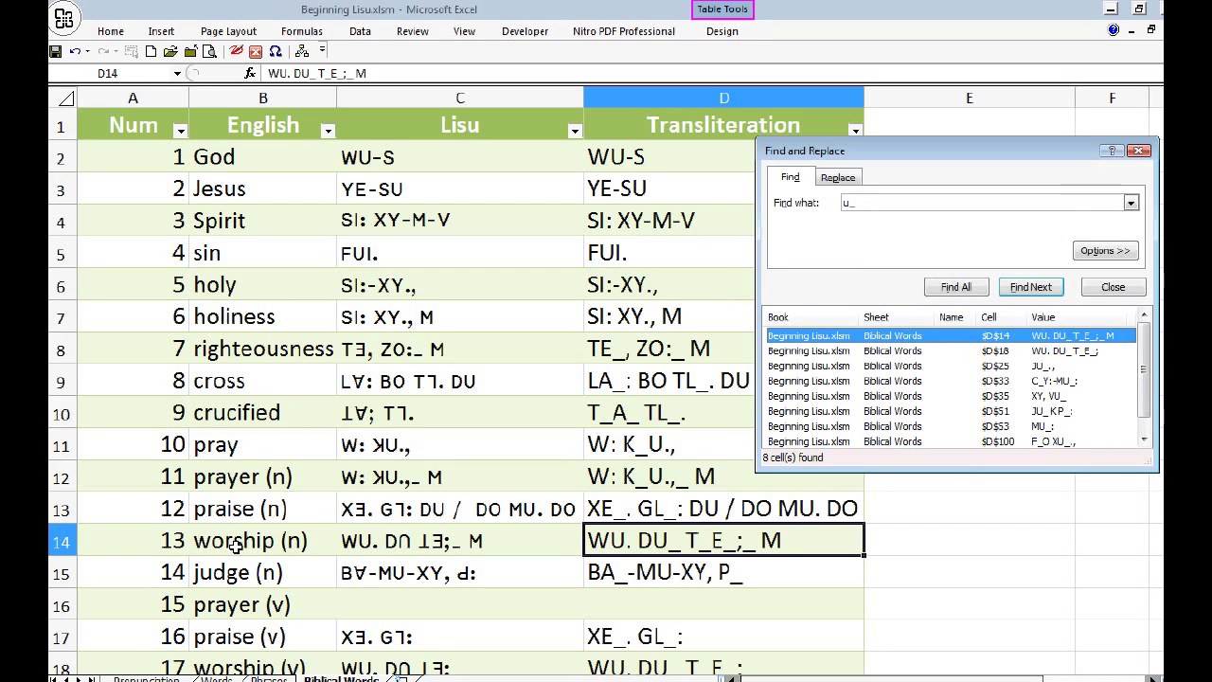
Review matches such as worship (n), lawyer in D51 and D53, then close the search
left_click(170, 542)
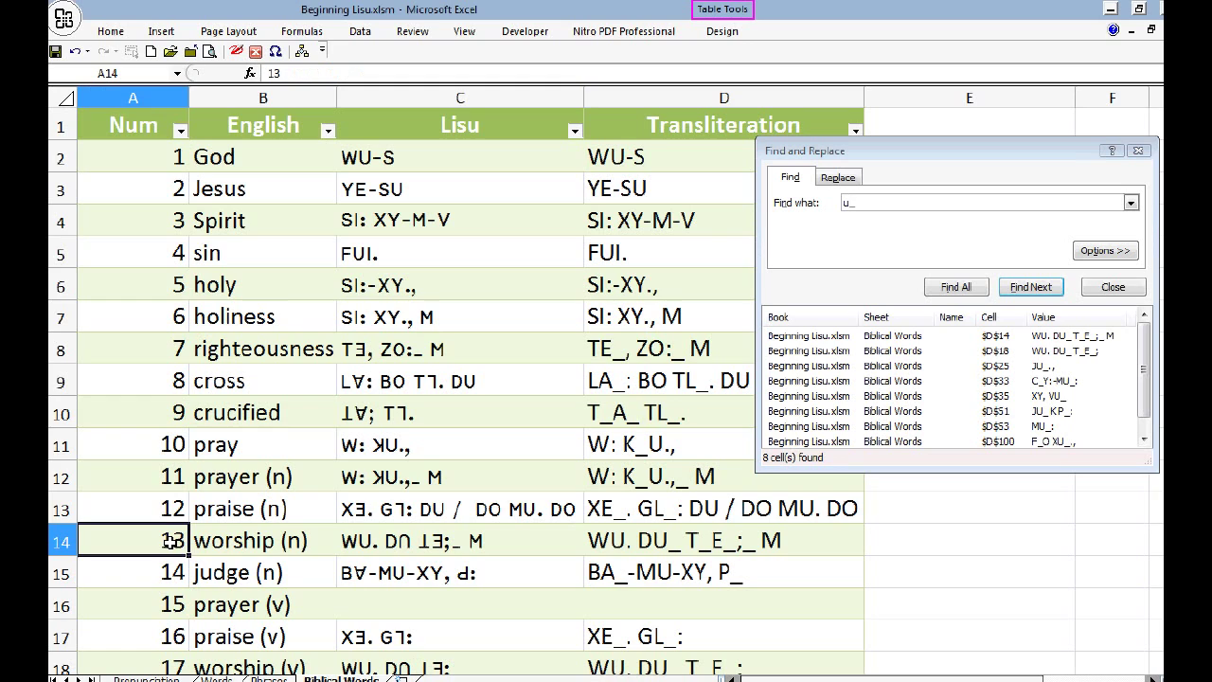
left_click(201, 544)
left_click(165, 542)
left_click(983, 413)
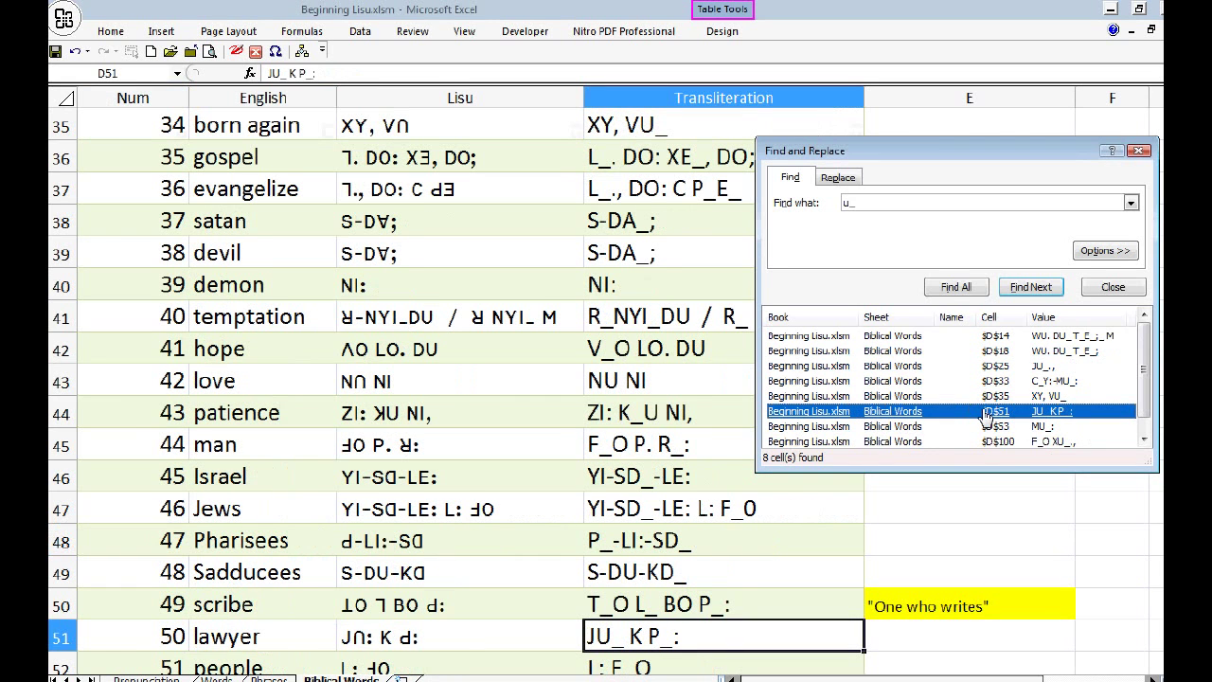
left_click(168, 639)
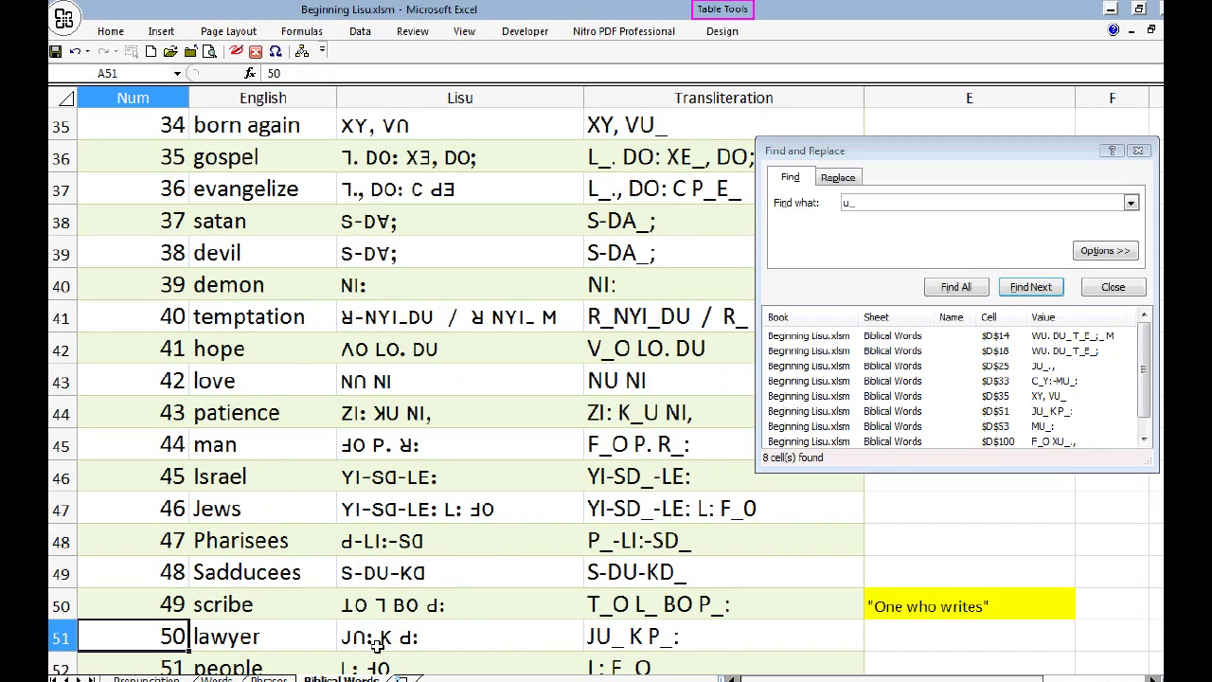
left_click(1006, 434)
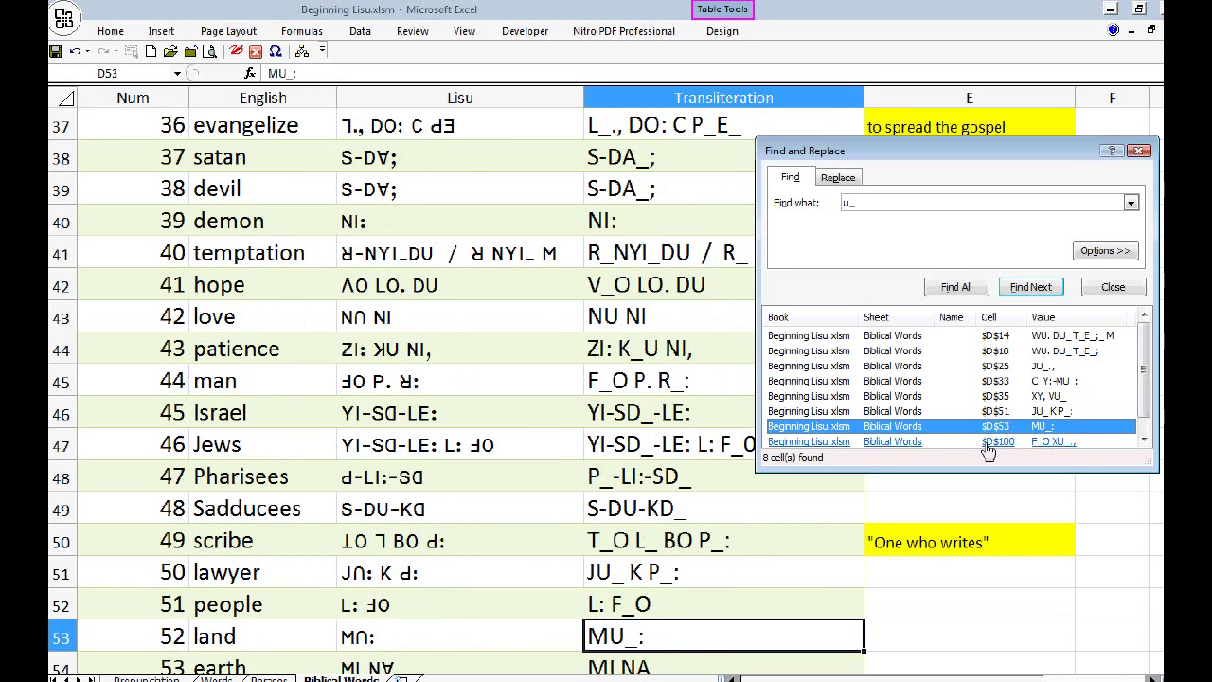
left_click(161, 637)
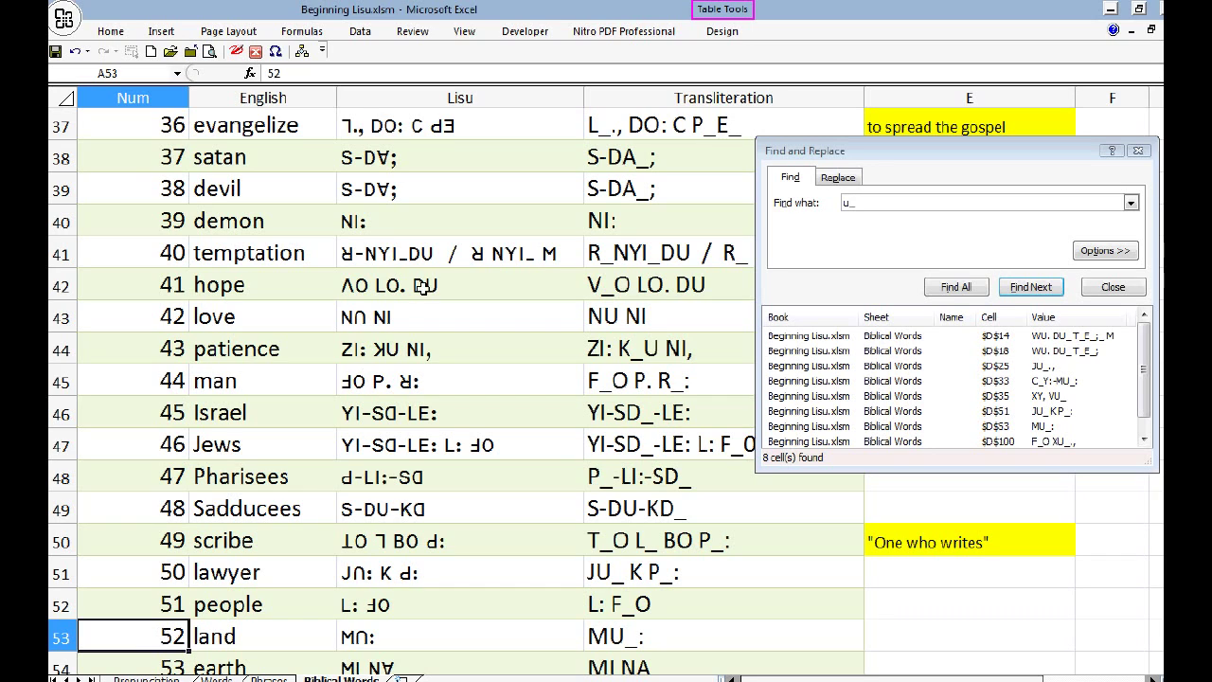
left_click(1143, 152)
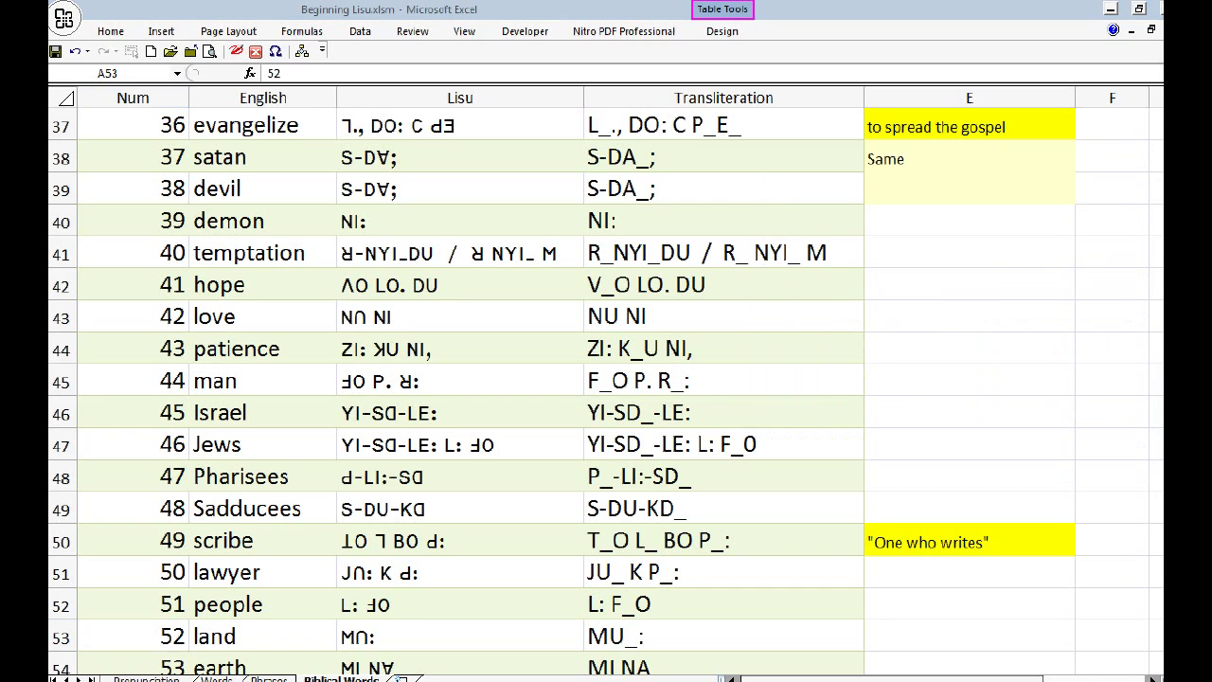